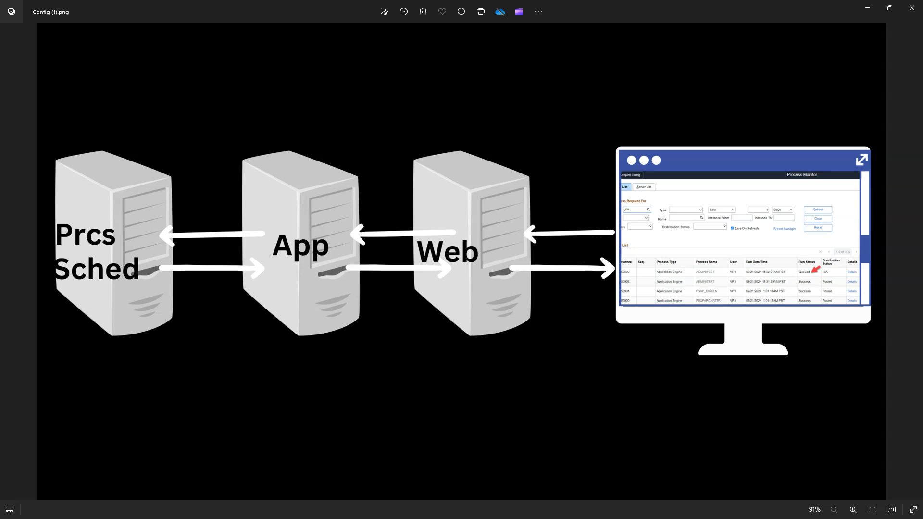
- Underline the Prcs Sched, App and Web servers in red, then advance to Config.png
{"action": "left_click_drag", "start_coordinate": [133, 309], "coordinate": [488, 295]}
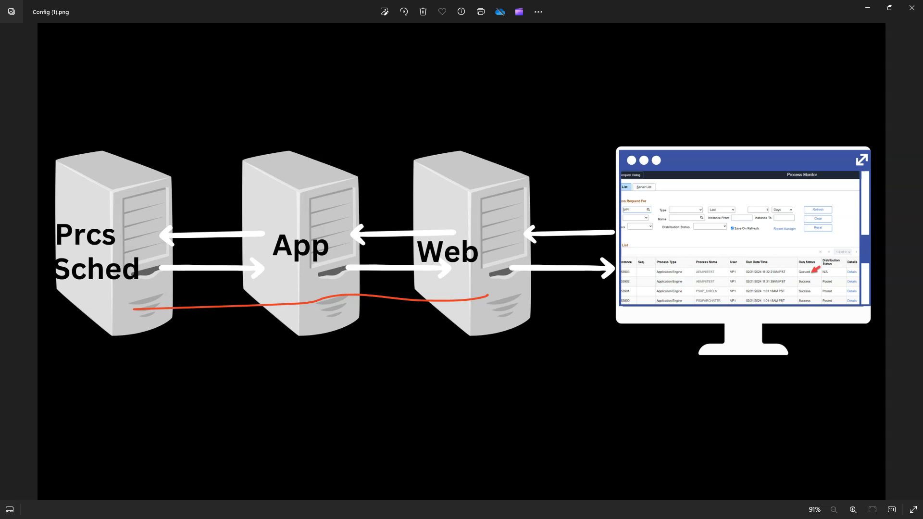
{"action": "key", "text": "Right"}
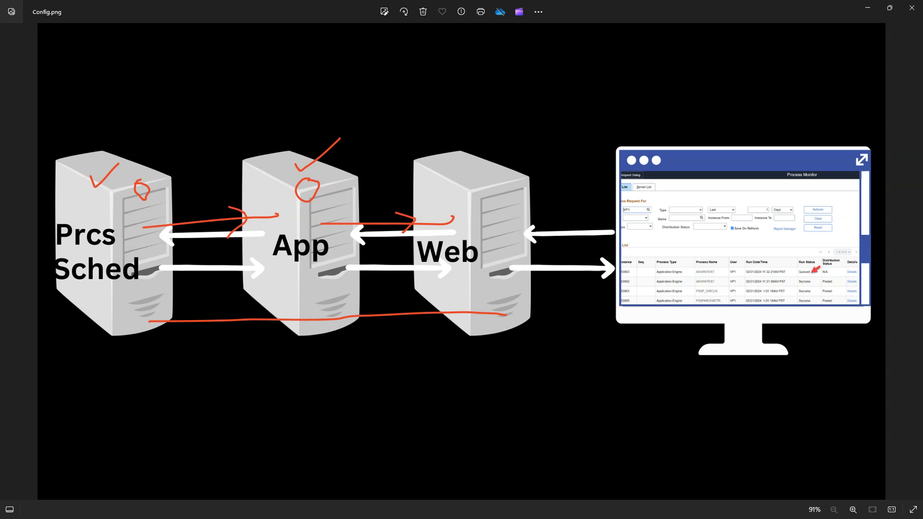
- Circle the Prcs Sched and App servers on the diagram in red
{"action": "mouse_move", "coordinate": [114, 146]}
{"action": "left_mouse_down"}
{"action": "mouse_move", "coordinate": [89, 151]}
{"action": "mouse_move", "coordinate": [63, 175]}
{"action": "mouse_move", "coordinate": [161, 161]}
{"action": "mouse_move", "coordinate": [124, 144]}
{"action": "left_mouse_up"}
{"action": "mouse_move", "coordinate": [300, 120]}
{"action": "left_mouse_down"}
{"action": "mouse_move", "coordinate": [258, 129]}
{"action": "mouse_move", "coordinate": [345, 299]}
{"action": "mouse_move", "coordinate": [296, 117]}
{"action": "left_mouse_up"}
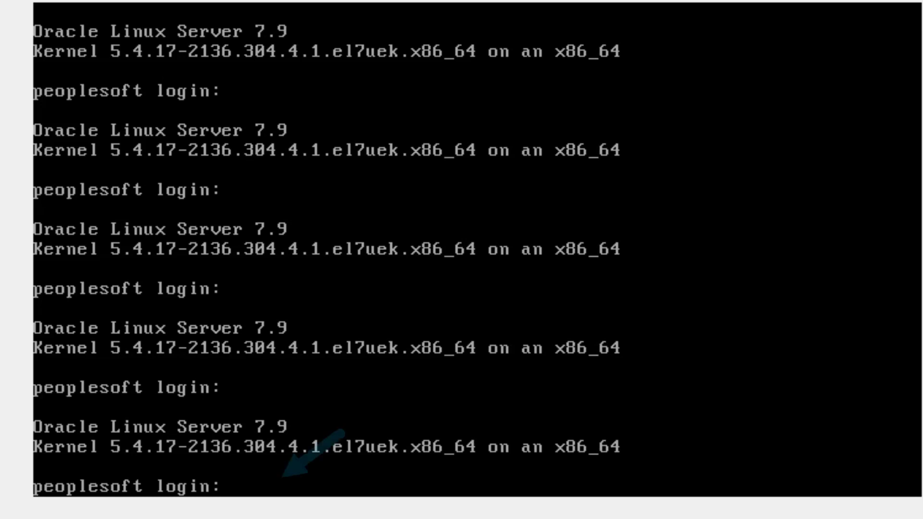
- Log in to the Oracle Linux console as root
{"action": "type", "text": "root"}
{"action": "key", "text": "Return"}
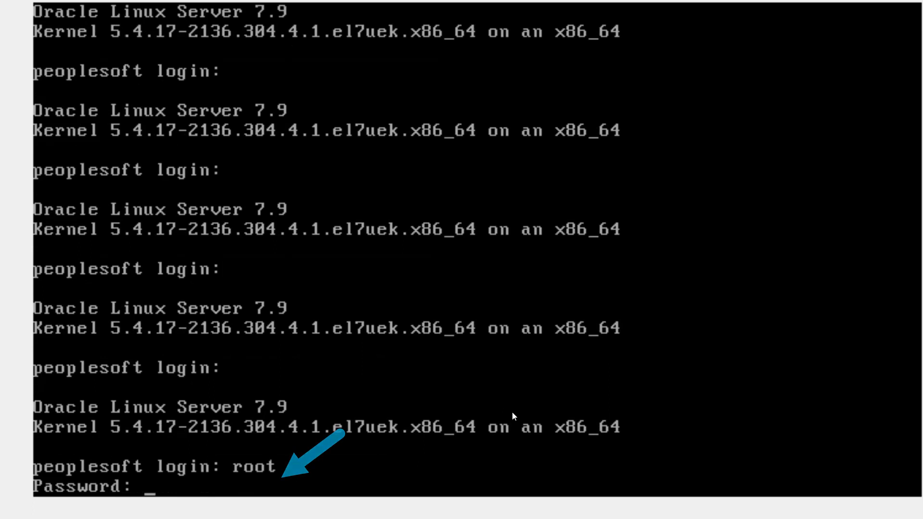
{"action": "key", "text": "Return"}
- Switch to the psadm2 user with sudo su - psadm2 and launch psadmin
{"action": "type", "text": "s"}
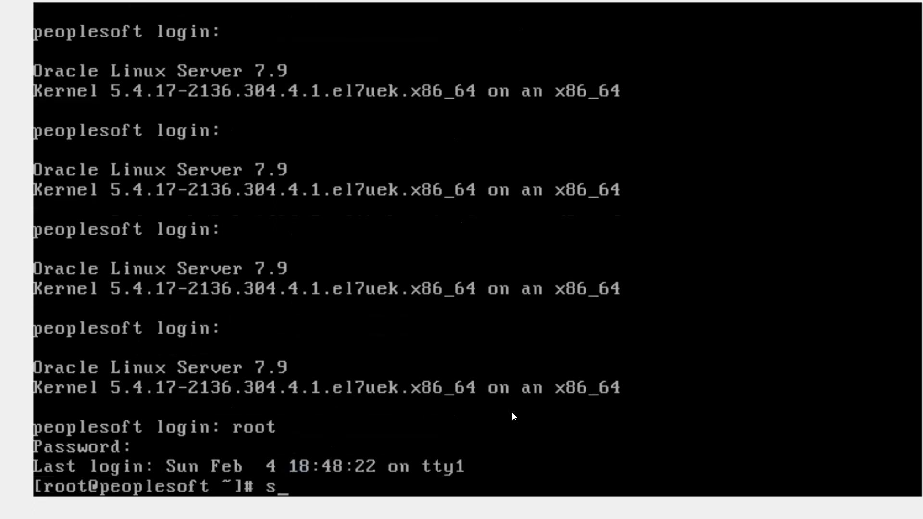
{"action": "type", "text": "udo su -"}
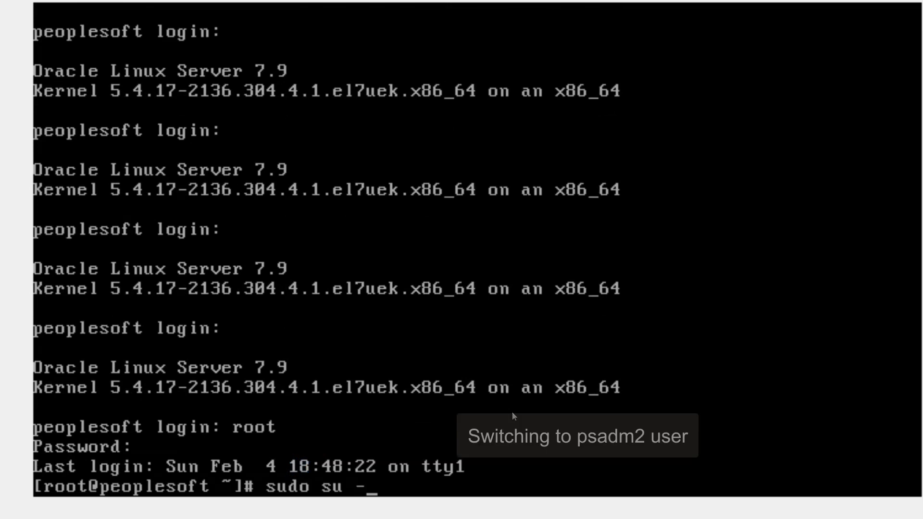
{"action": "type", "text": " psadm2"}
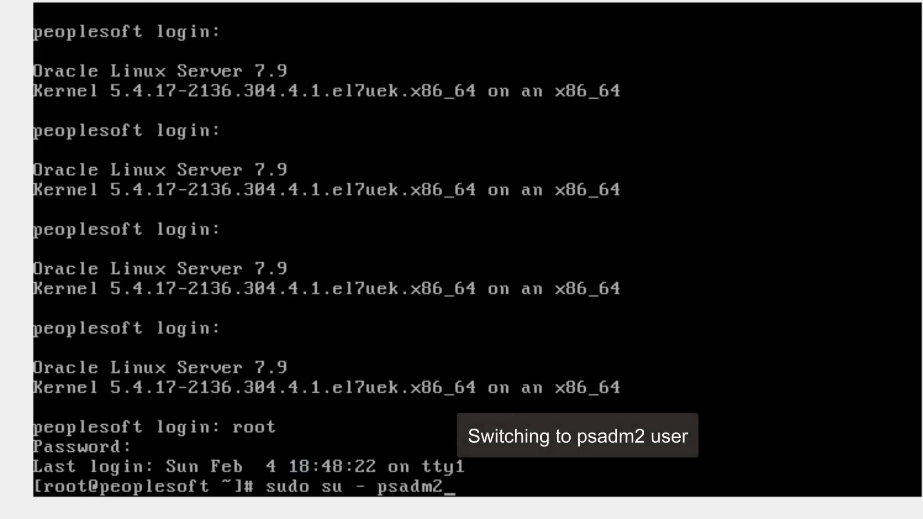
{"action": "key", "text": "Return"}
{"action": "left_click", "coordinate": [437, 439]}
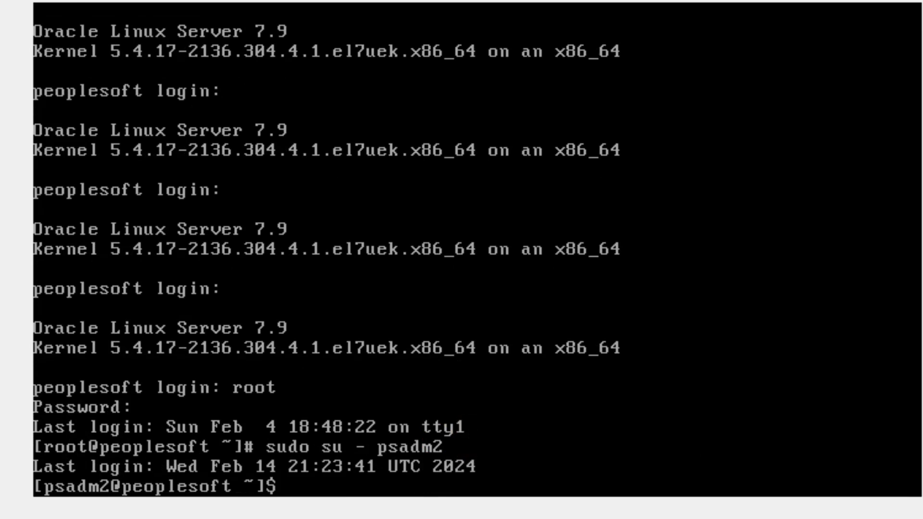
{"action": "type", "text": "psadmin"}
{"action": "key", "text": "Return"}
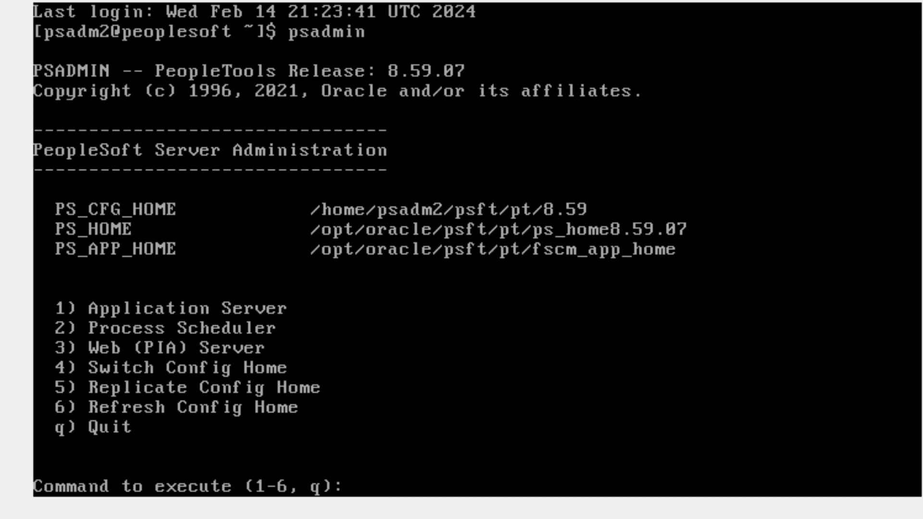
- Choose Application Server, Administer a domain, APPDOM, Configure this domain, and answer y to shutdown
{"action": "left_click", "coordinate": [437, 439]}
{"action": "type", "text": "1"}
{"action": "key", "text": "Return"}
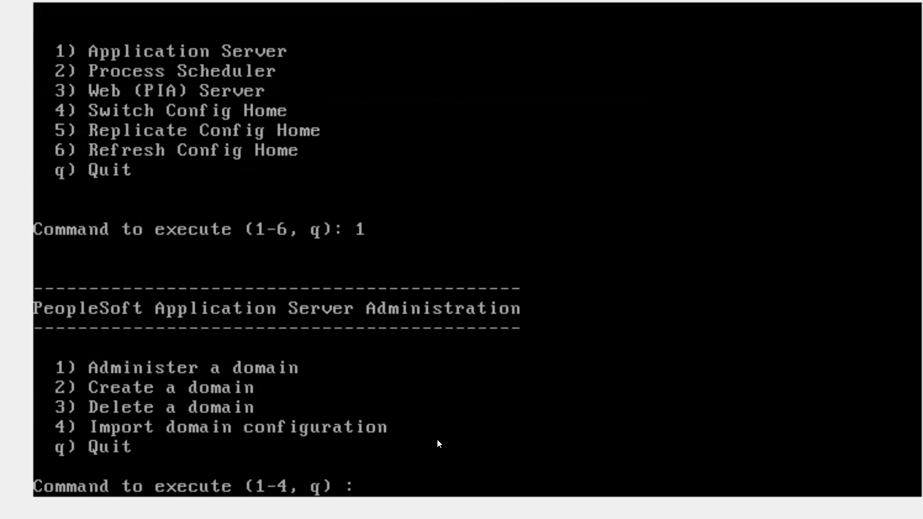
{"action": "type", "text": "1"}
{"action": "key", "text": "Return"}
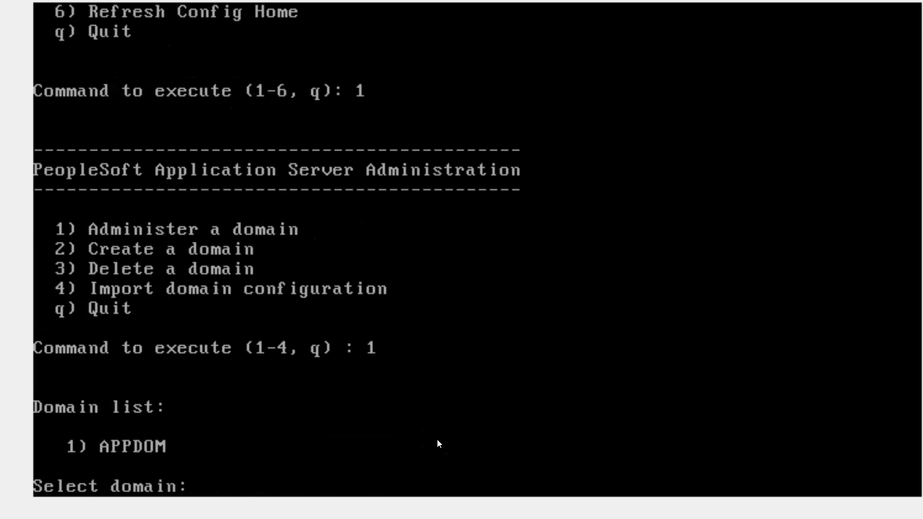
{"action": "type", "text": "1"}
{"action": "key", "text": "Return"}
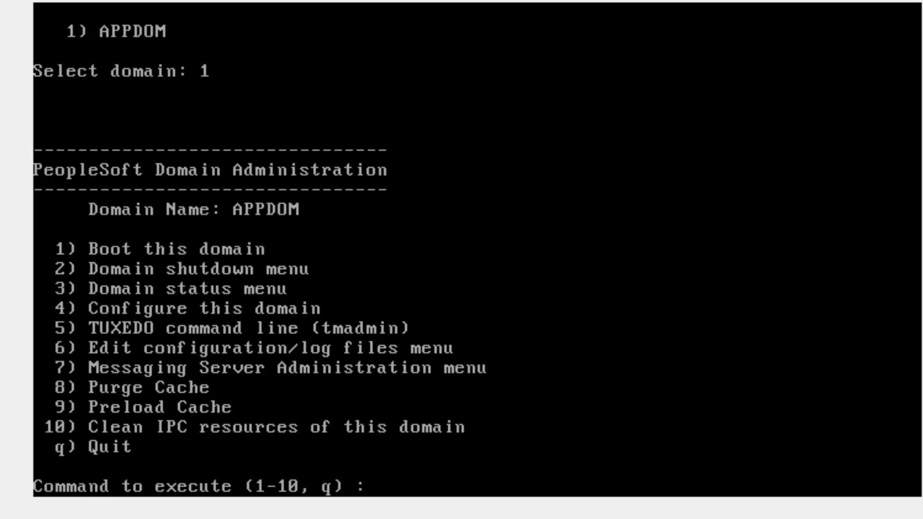
{"action": "type", "text": "4"}
{"action": "key", "text": "Return"}
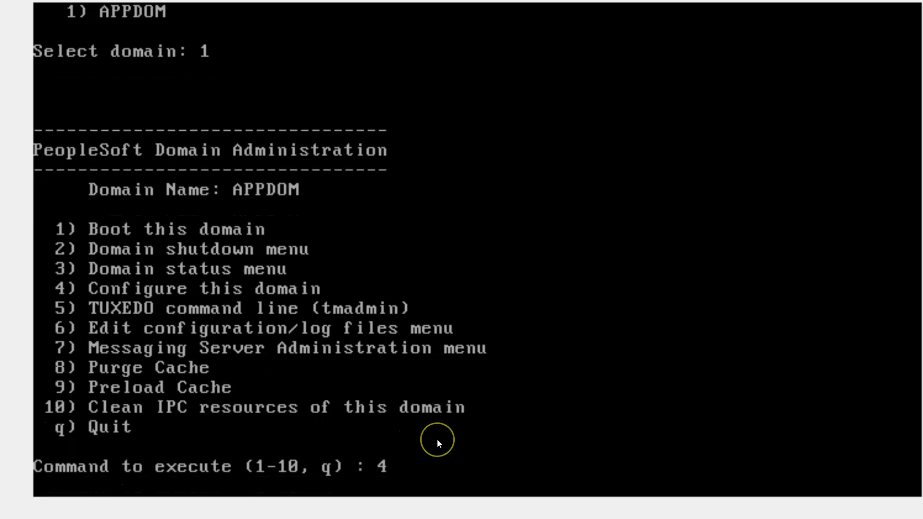
{"action": "type", "text": "y"}
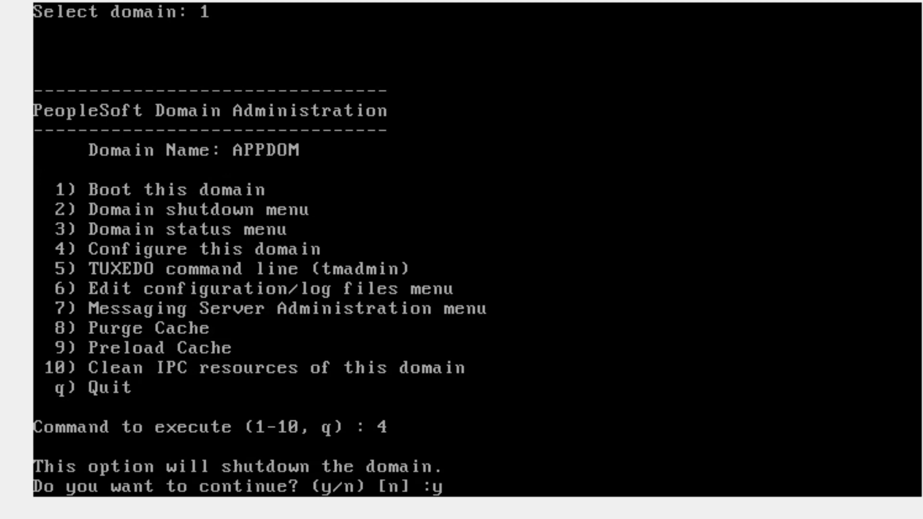
- Confirm the APPDOM shutdown and toggle Domains Gateway to Yes in quick-configure
{"action": "key", "text": "Return"}
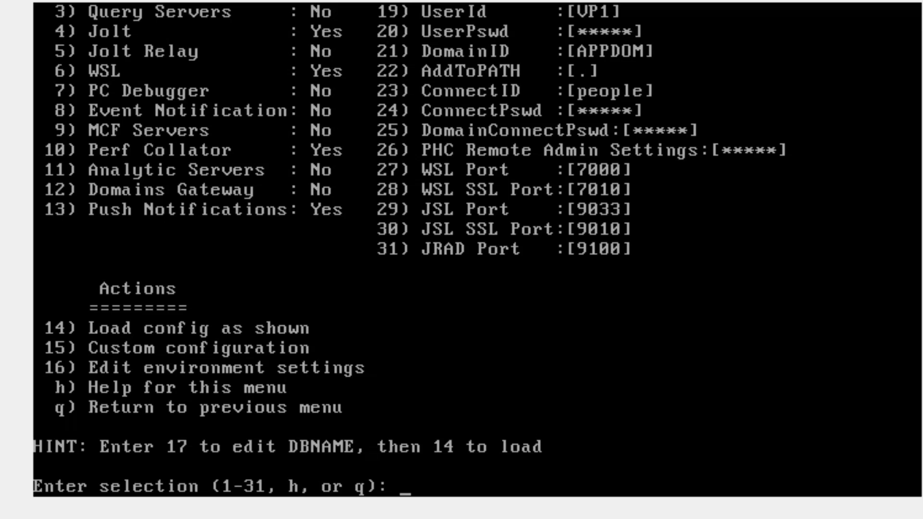
{"action": "type", "text": "12"}
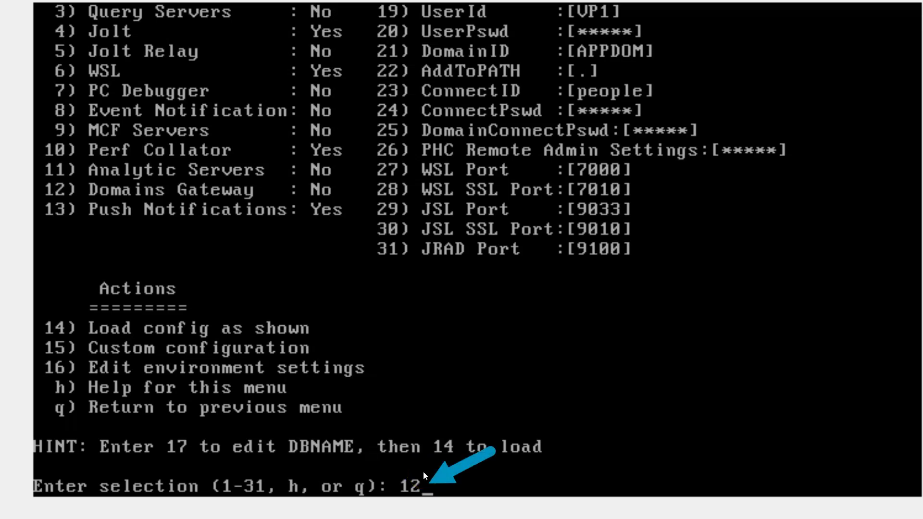
{"action": "key", "text": "Return"}
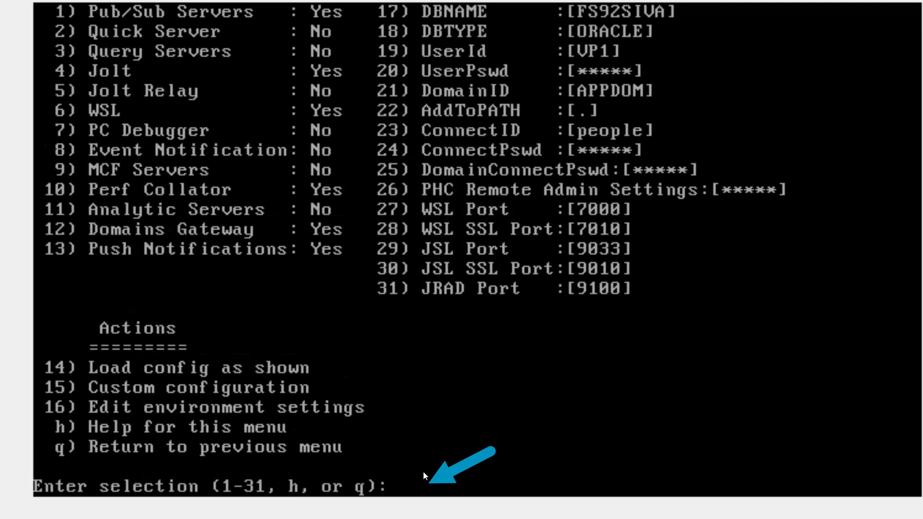
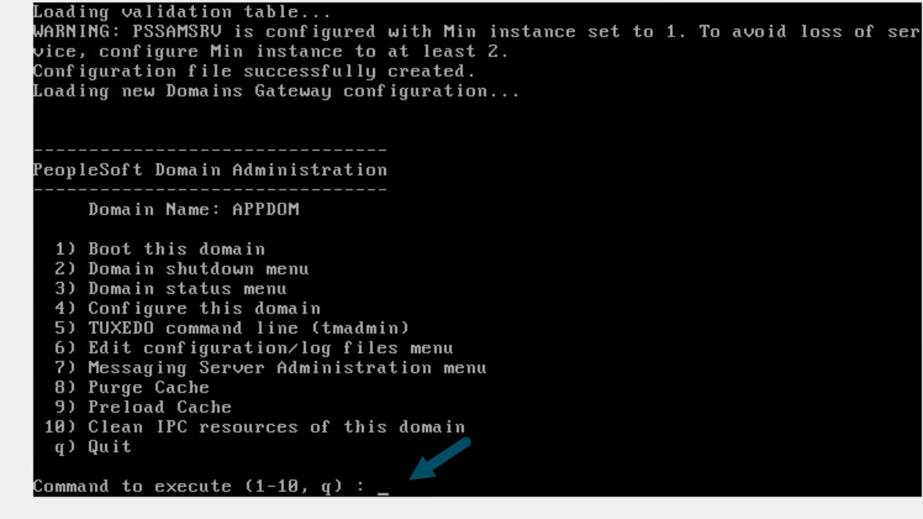
- Boot APPDOM with option 1 and continue past the serial-mode Domains Gateway notice
{"action": "type", "text": "1"}
{"action": "key", "text": "Return"}
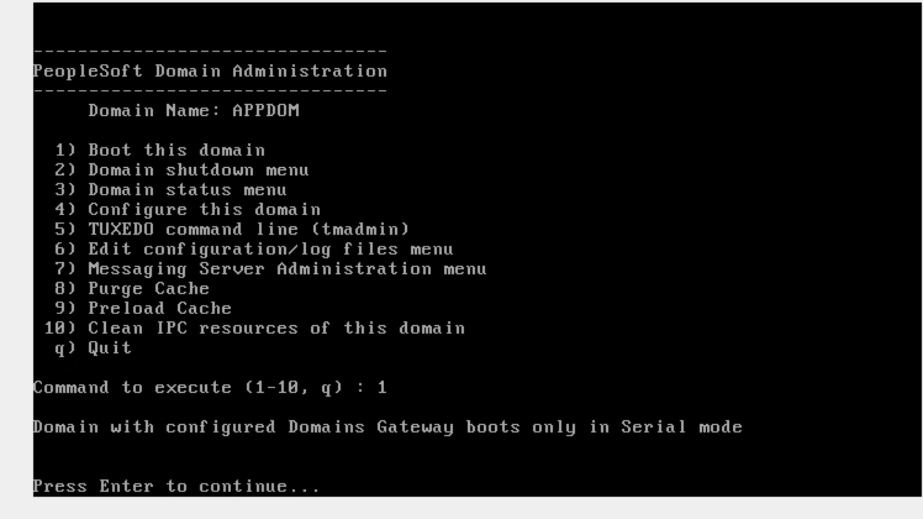
{"action": "key", "text": "Return"}
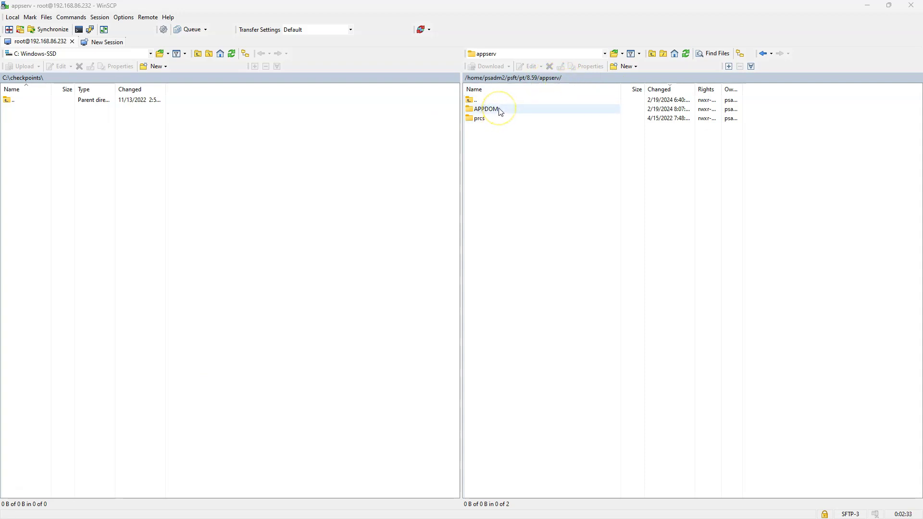
- Open APPDOM's interdom.gbb in the internal editor and select the APPDOM_9033 access point name
{"action": "double_click", "coordinate": [500, 111]}
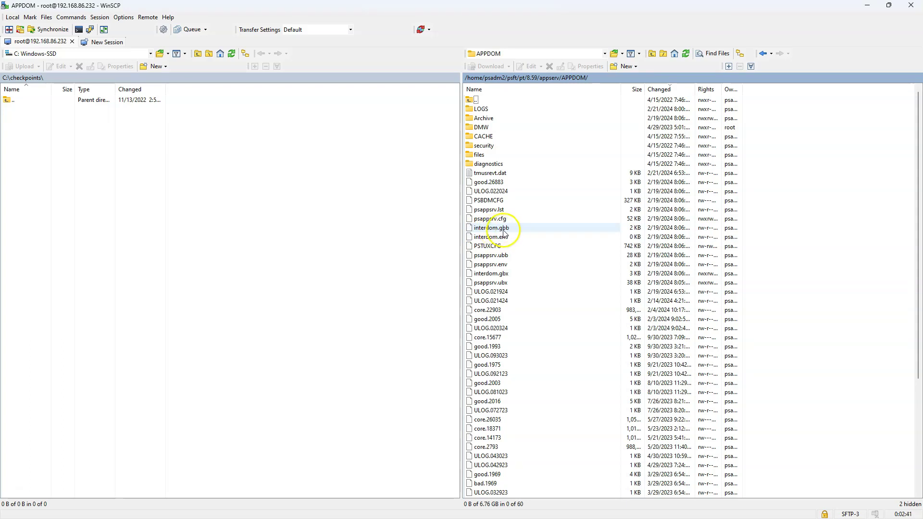
{"action": "right_click", "coordinate": [510, 228]}
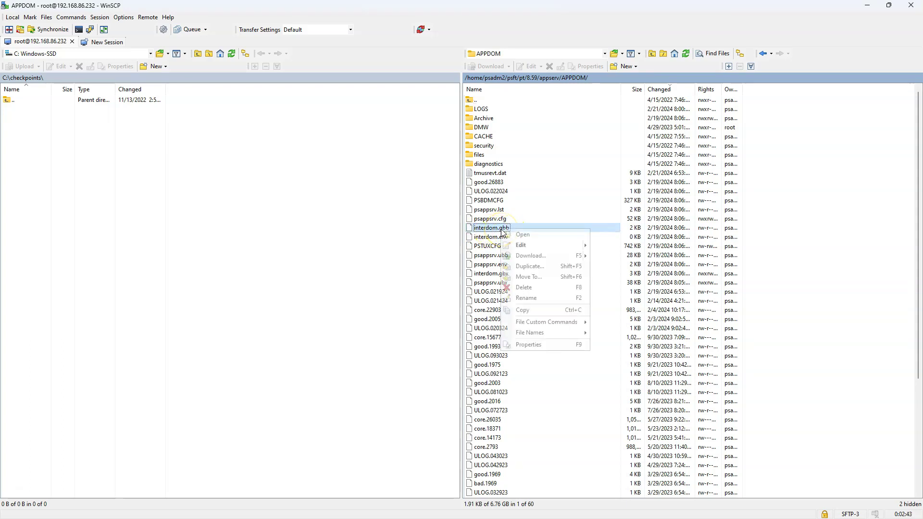
{"action": "mouse_move", "coordinate": [535, 245]}
{"action": "left_click", "coordinate": [616, 245]}
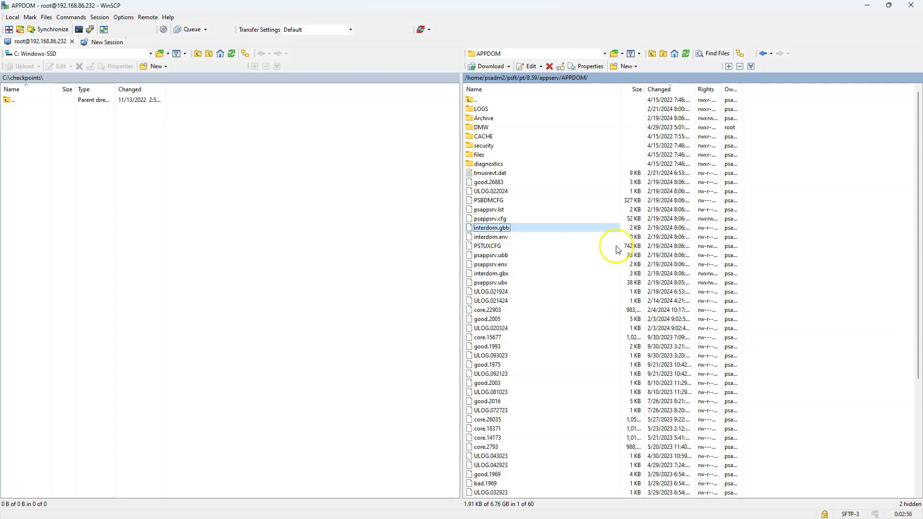
{"action": "left_click_drag", "start_coordinate": [299, 153], "coordinate": [342, 154]}
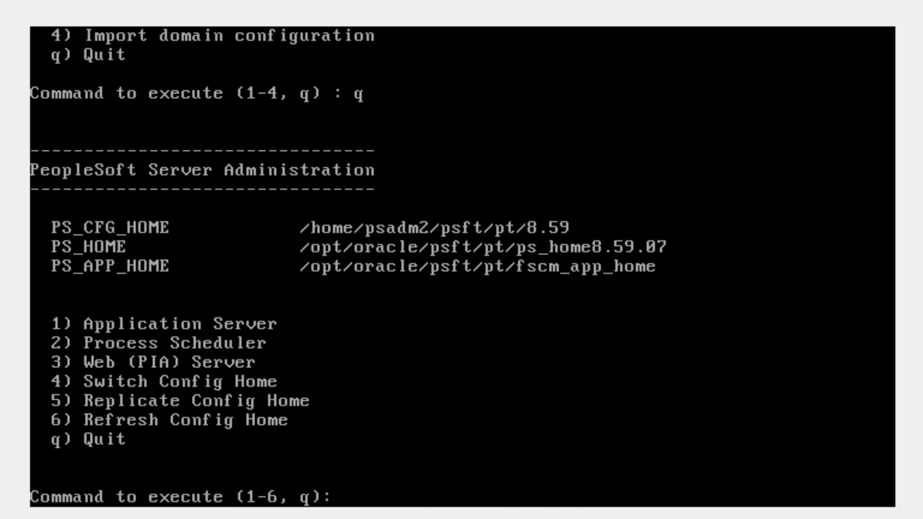
- Select the PRCSDOM Process Scheduler domain and shut it down for configuration
{"action": "left_click", "coordinate": [519, 445]}
{"action": "type", "text": "2"}
{"action": "key", "text": "Return"}
{"action": "type", "text": "1"}
{"action": "key", "text": "Return"}
{"action": "type", "text": "1"}
{"action": "key", "text": "Return"}
{"action": "type", "text": "4"}
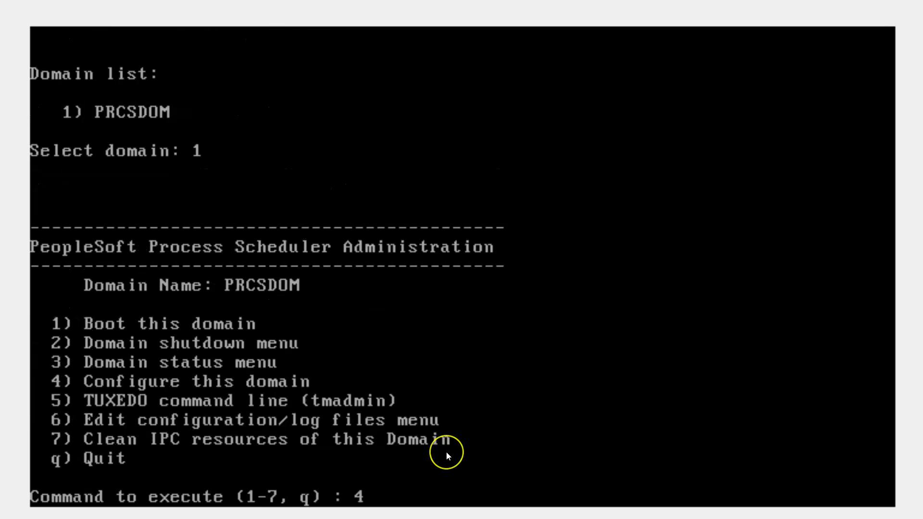
{"action": "key", "text": "Return"}
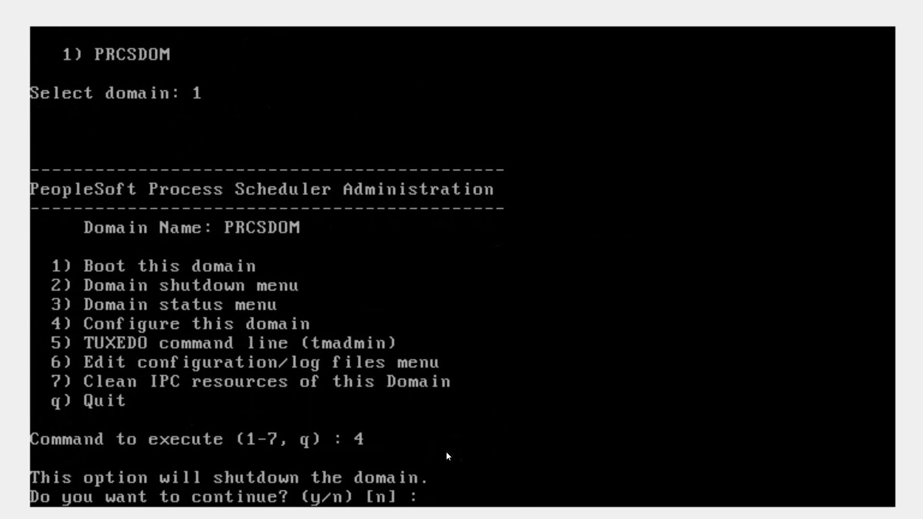
{"action": "type", "text": "y"}
{"action": "key", "text": "Return"}
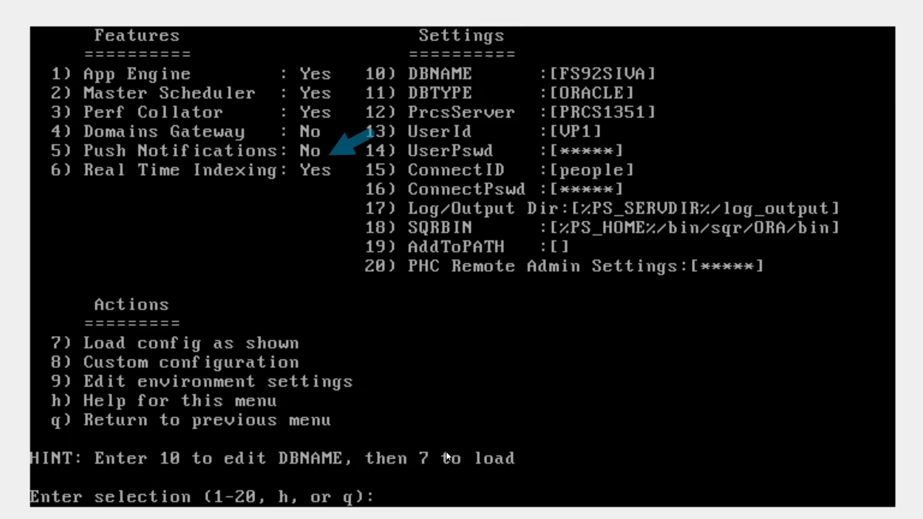
- Turn Push Notifications and Domains Gateway to Yes, load the configuration, and boot PRCSDOM
{"action": "type", "text": "5"}
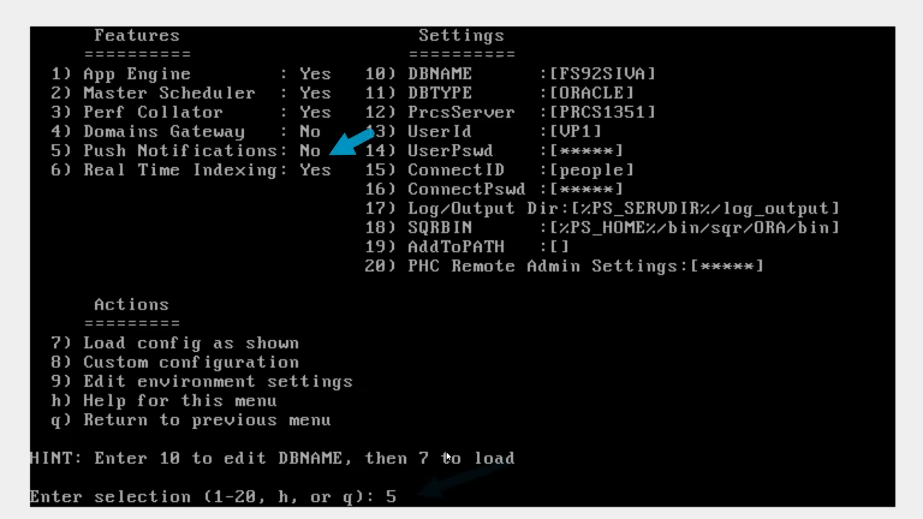
{"action": "key", "text": "Return"}
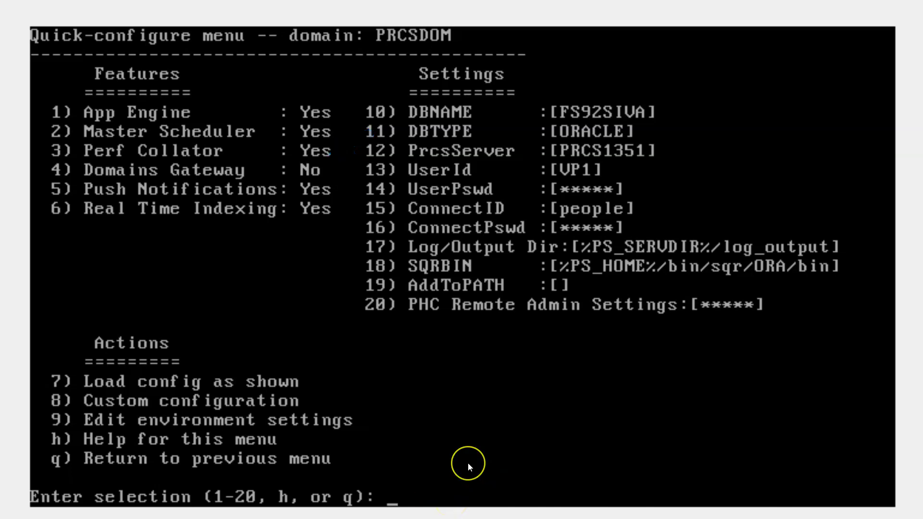
{"action": "type", "text": "4"}
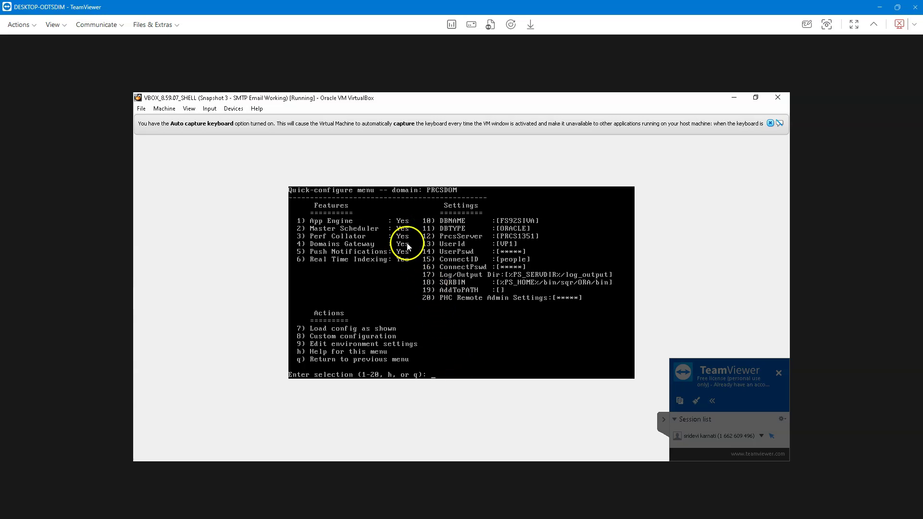
{"action": "type", "text": "7"}
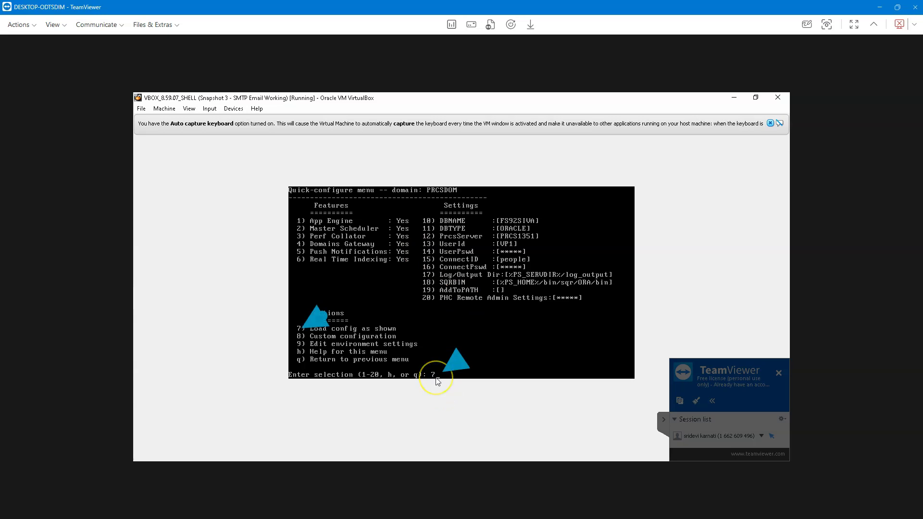
{"action": "key", "text": "Return"}
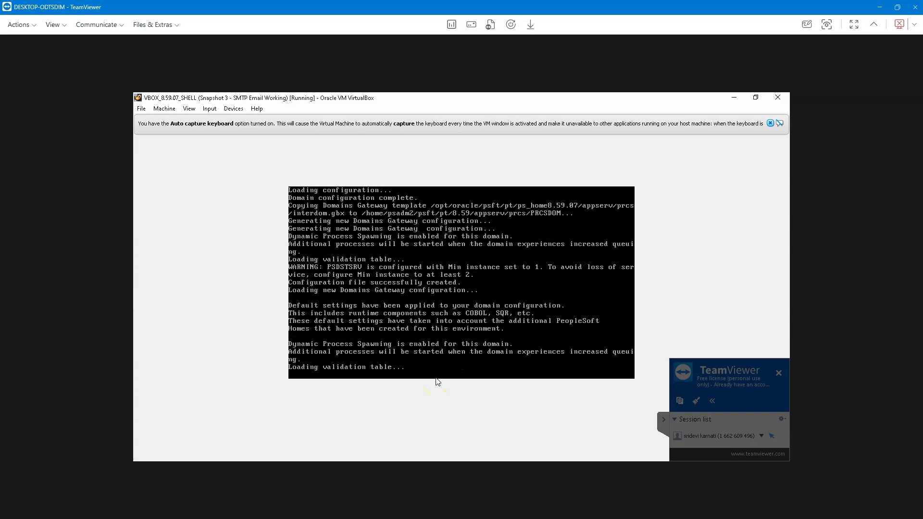
{"action": "left_click", "coordinate": [428, 380]}
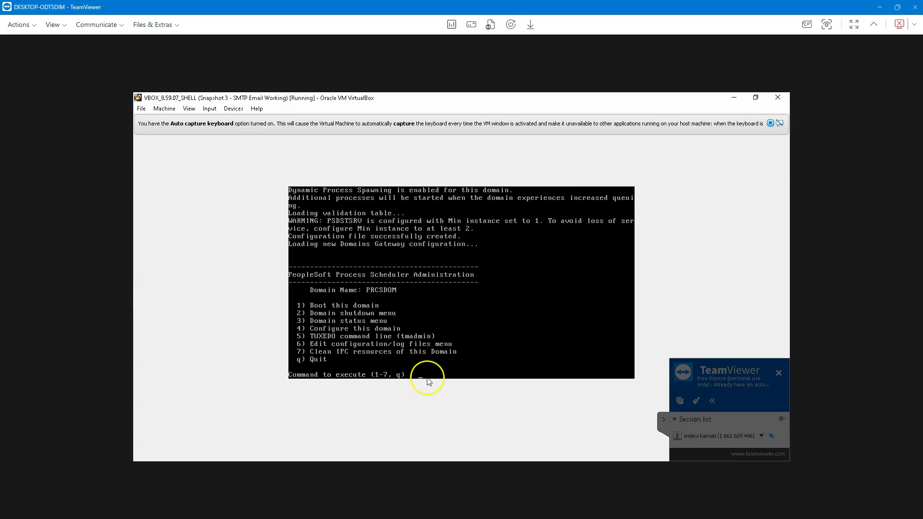
{"action": "key", "text": "Return"}
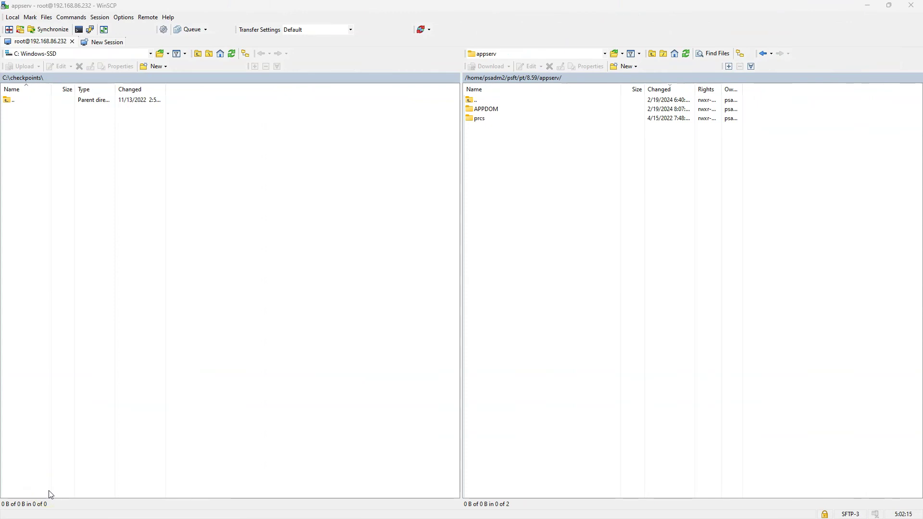
- Open prcs/PRCSDOM/interdom.gbb in the editor and select the PRCS_PRCS1351_8988 access point ID
{"action": "left_click", "coordinate": [241, 403]}
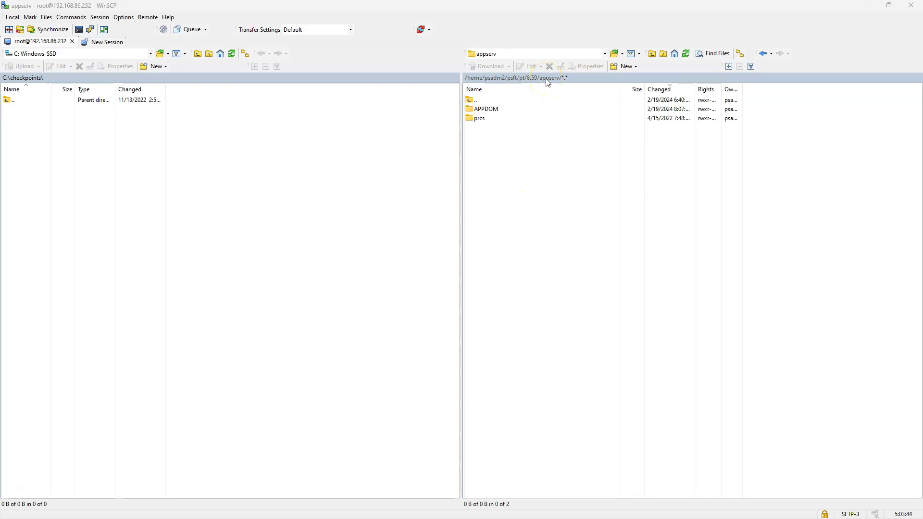
{"action": "left_click", "coordinate": [481, 123]}
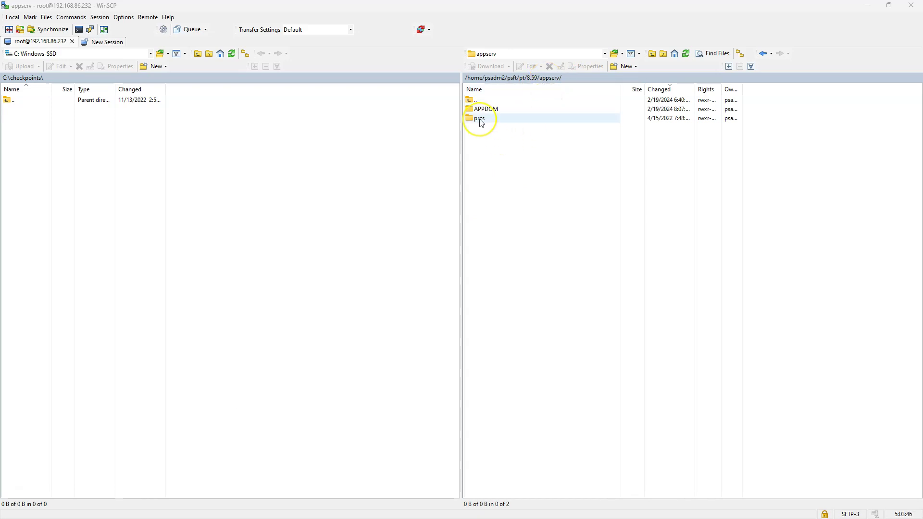
{"action": "double_click", "coordinate": [481, 122]}
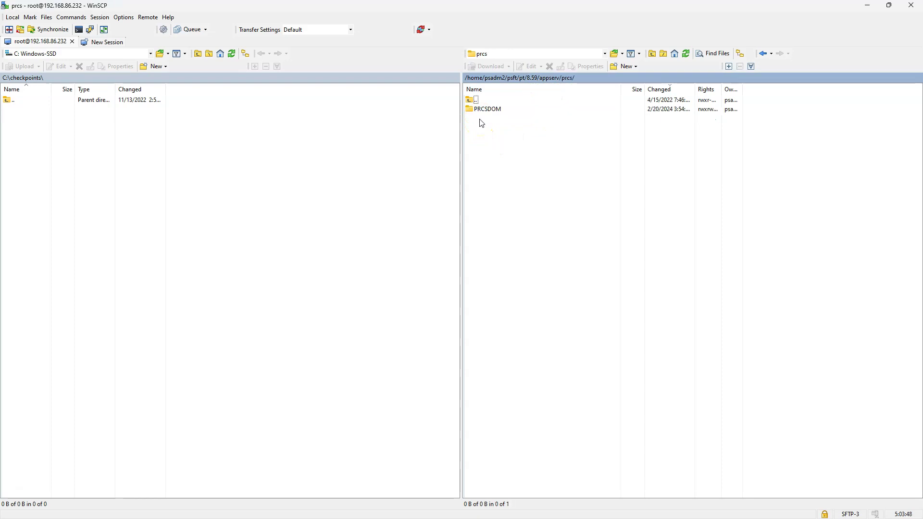
{"action": "double_click", "coordinate": [490, 109]}
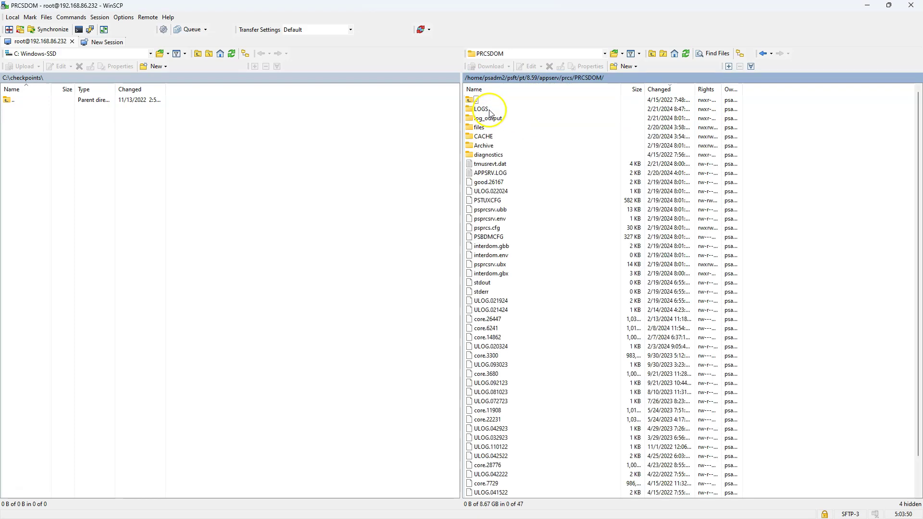
{"action": "right_click", "coordinate": [491, 248]}
{"action": "left_click", "coordinate": [512, 255]}
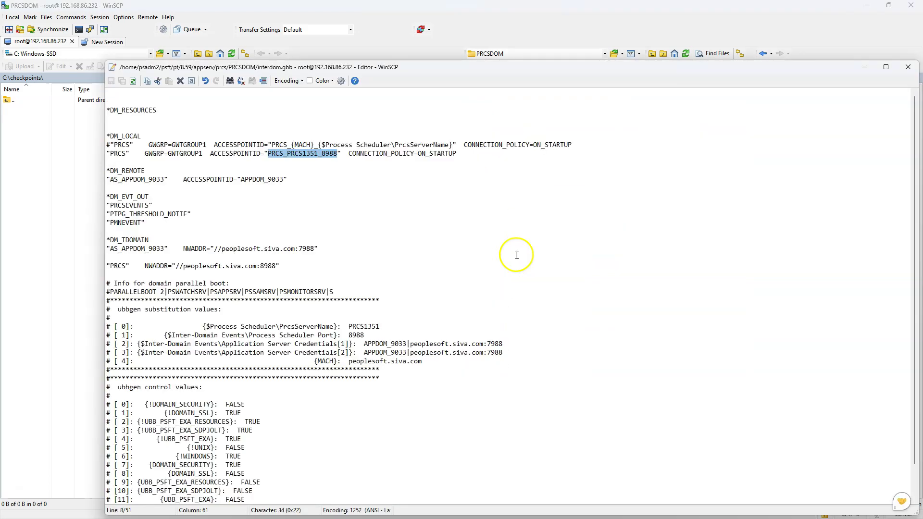
{"action": "left_click_drag", "start_coordinate": [268, 153], "coordinate": [337, 153]}
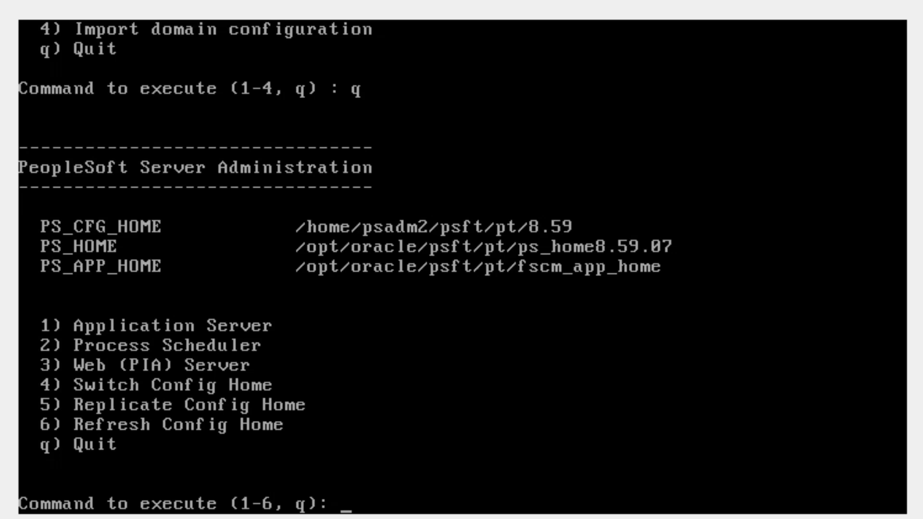
- Shut down the APPDOM application server domain and start its custom configuration (option 15)
{"action": "type", "text": "1"}
{"action": "key", "text": "Return"}
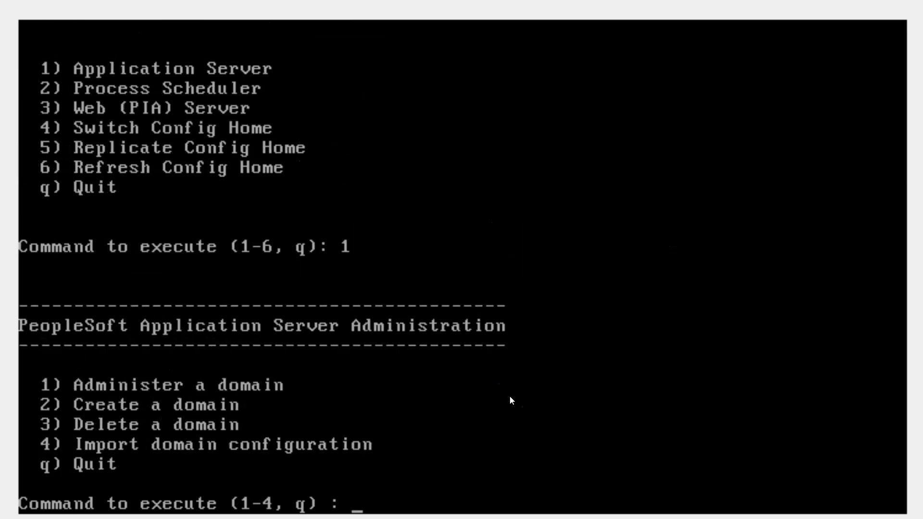
{"action": "type", "text": "1"}
{"action": "key", "text": "Return"}
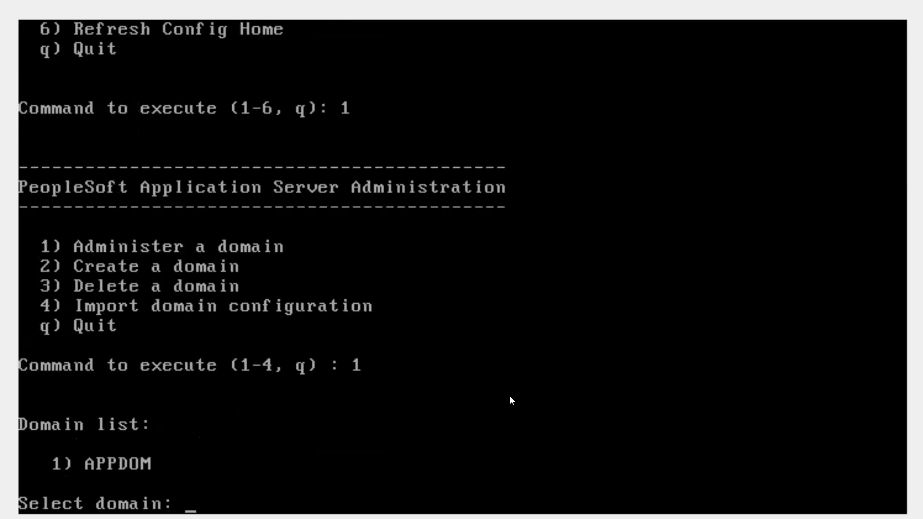
{"action": "type", "text": "1"}
{"action": "key", "text": "Return"}
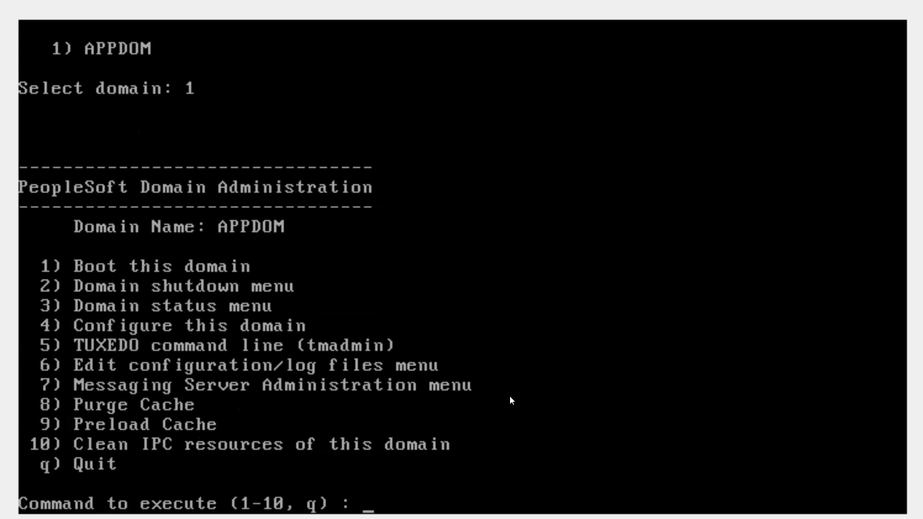
{"action": "type", "text": "4"}
{"action": "key", "text": "Return"}
{"action": "type", "text": "y"}
{"action": "key", "text": "Return"}
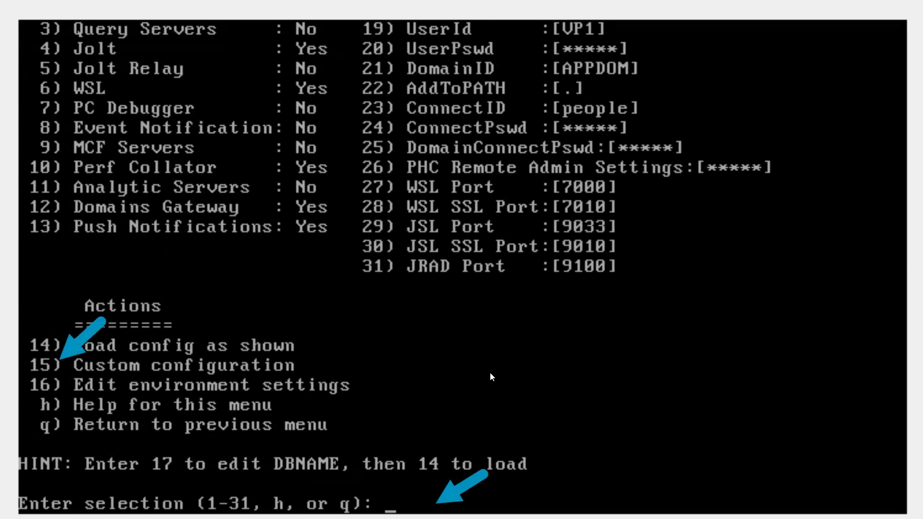
{"action": "type", "text": "15"}
{"action": "key", "text": "Return"}
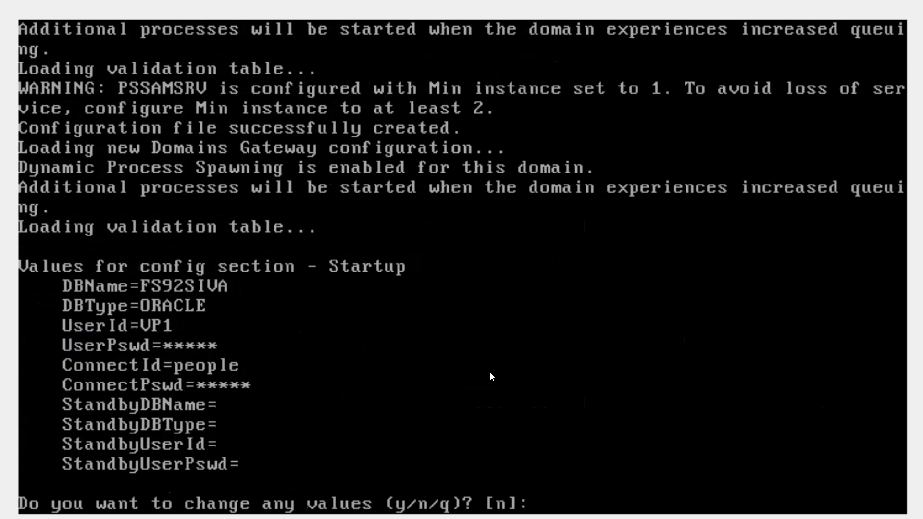
- Keep the Startup, Database Options and Security values, and choose to edit Inter-Domain Events
{"action": "left_click", "coordinate": [293, 288]}
{"action": "key", "text": "Return"}
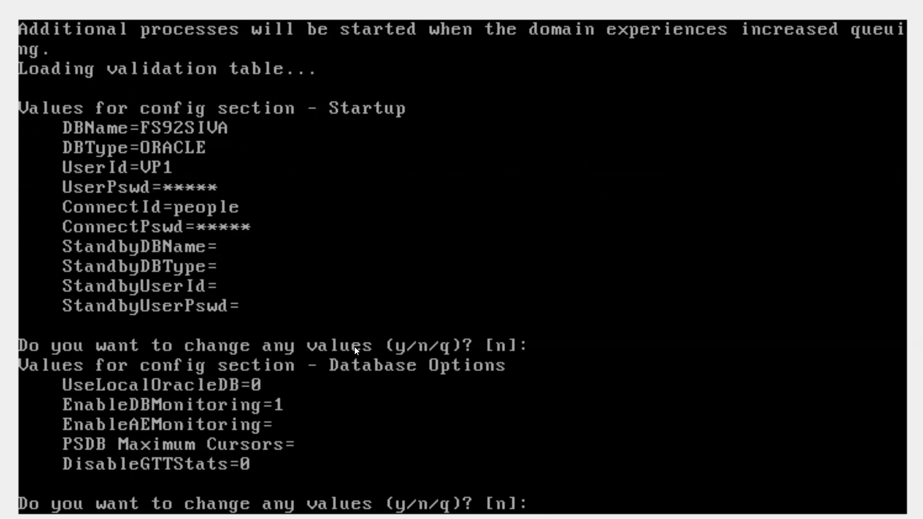
{"action": "key", "text": "Return"}
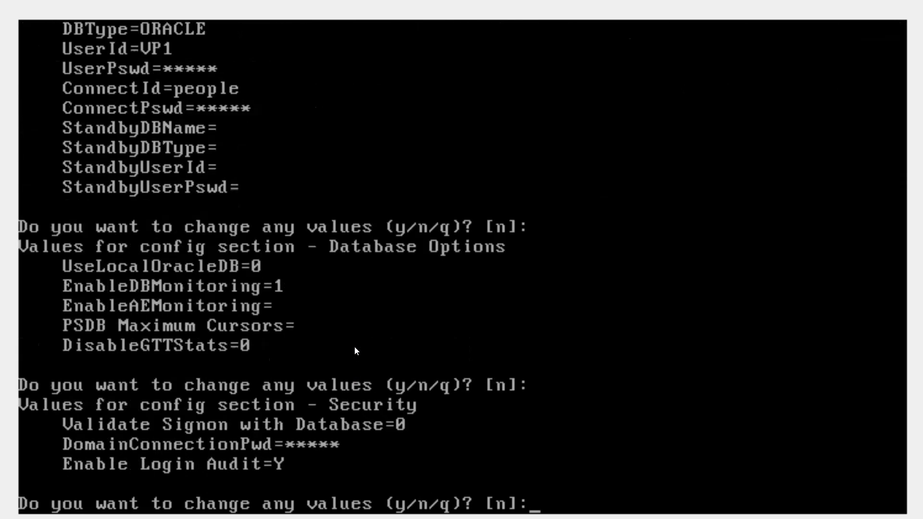
{"action": "key", "text": "Return"}
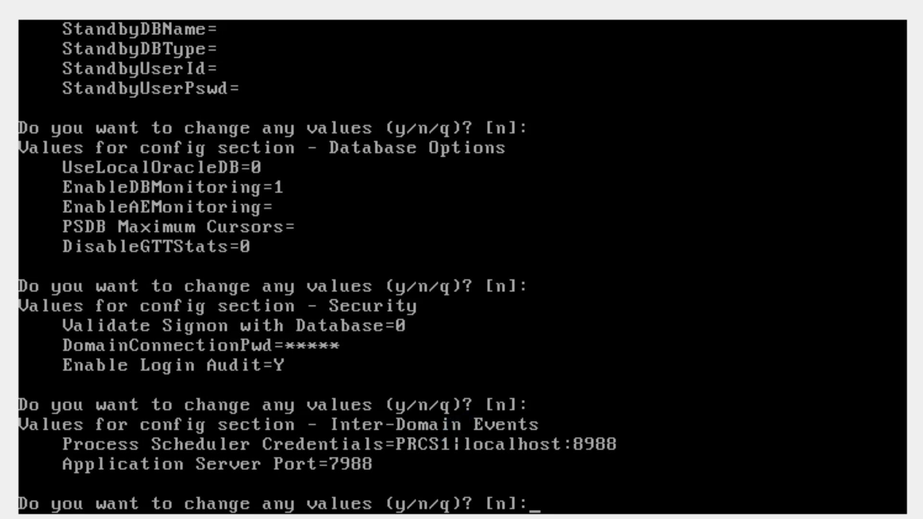
{"action": "left_click", "coordinate": [566, 472]}
{"action": "key", "text": "Return"}
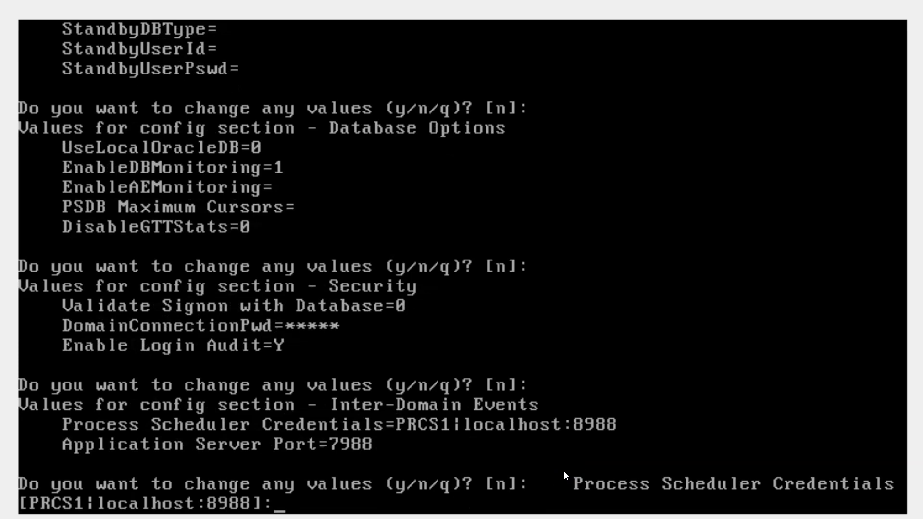
- Enter credentials PRCS_PRCS1351_8988|peoplesoft.siva.com:8988, port 7988, and generate the configuration
{"action": "type", "text": "PRCS_"}
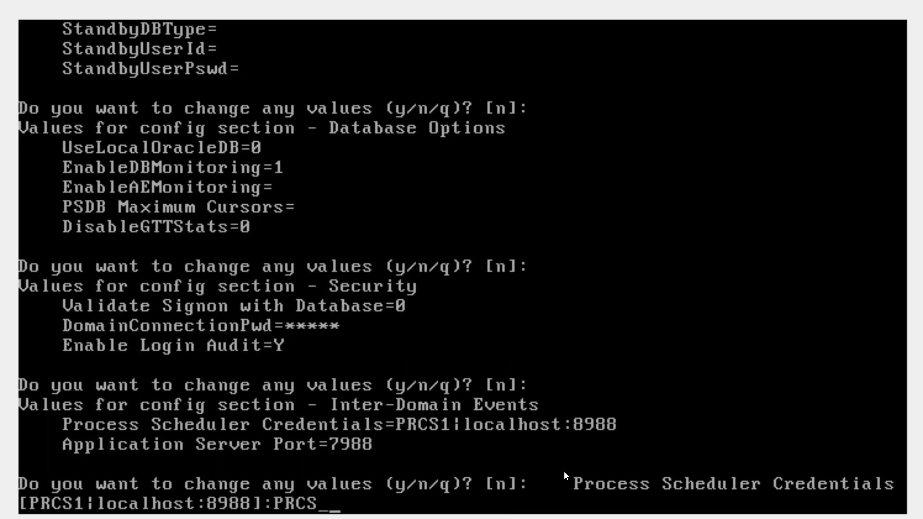
{"action": "type", "text": "PRCS"}
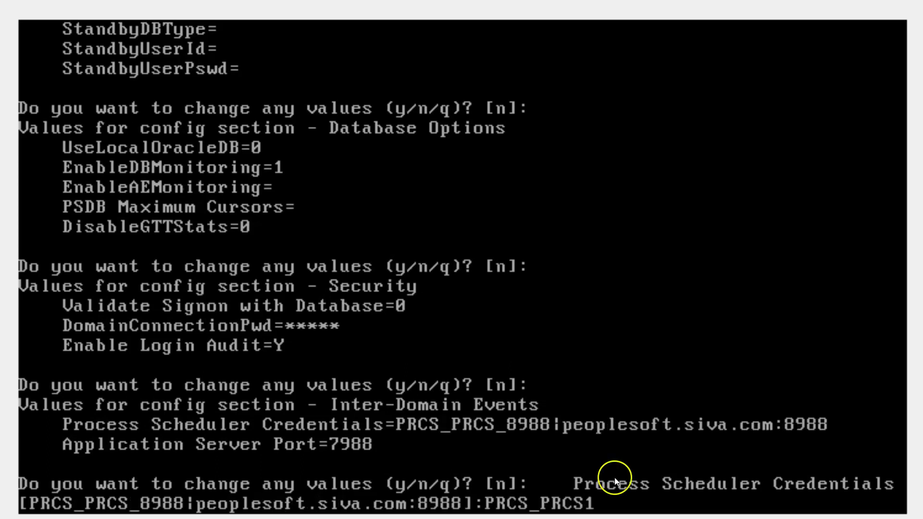
{"action": "type", "text": "351_"}
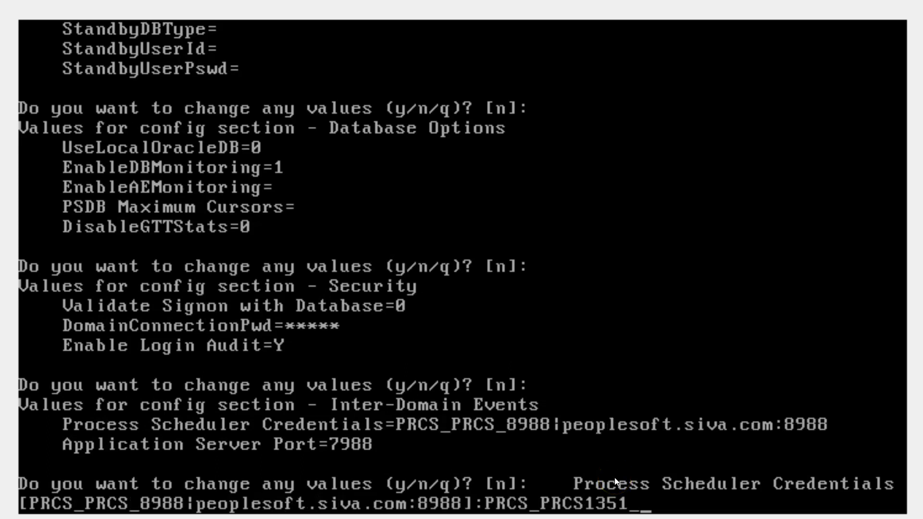
{"action": "type", "text": "8988|p"}
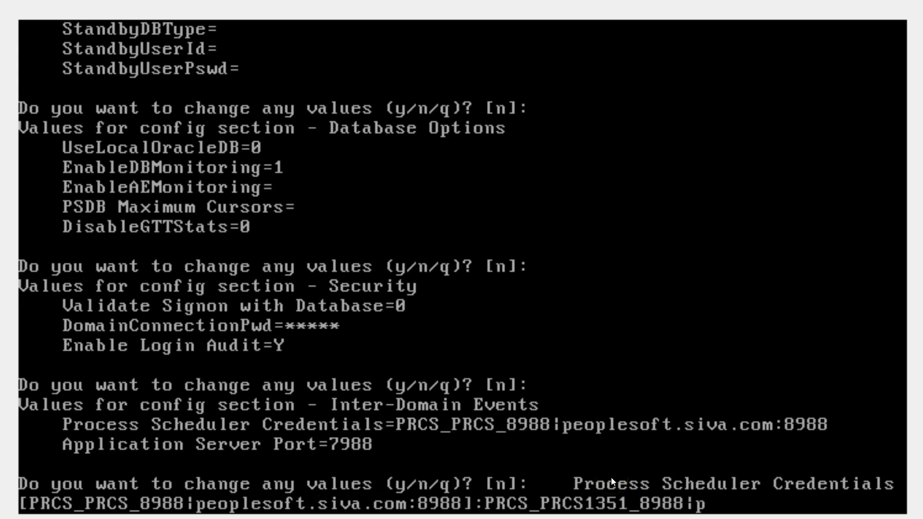
{"action": "type", "text": "eoplesoft.siva.com:89"}
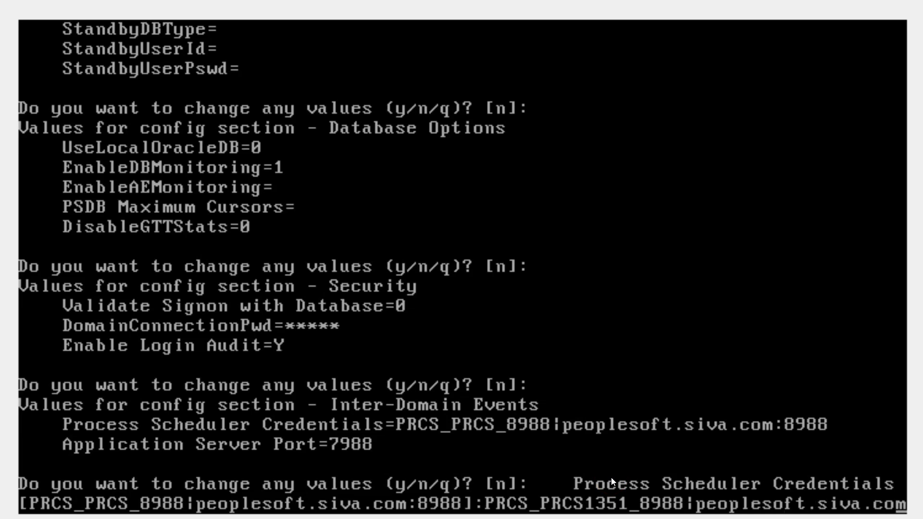
{"action": "type", "text": "88"}
{"action": "key", "text": "Return"}
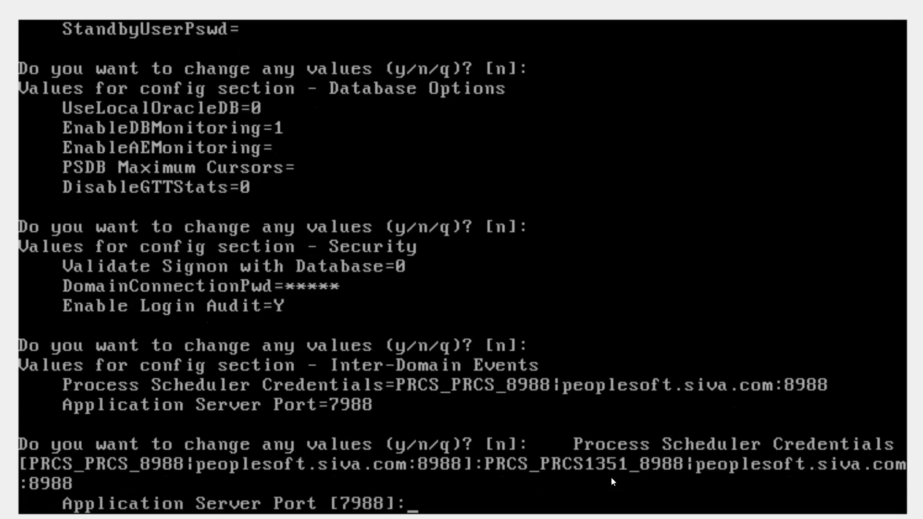
{"action": "type", "text": "7988"}
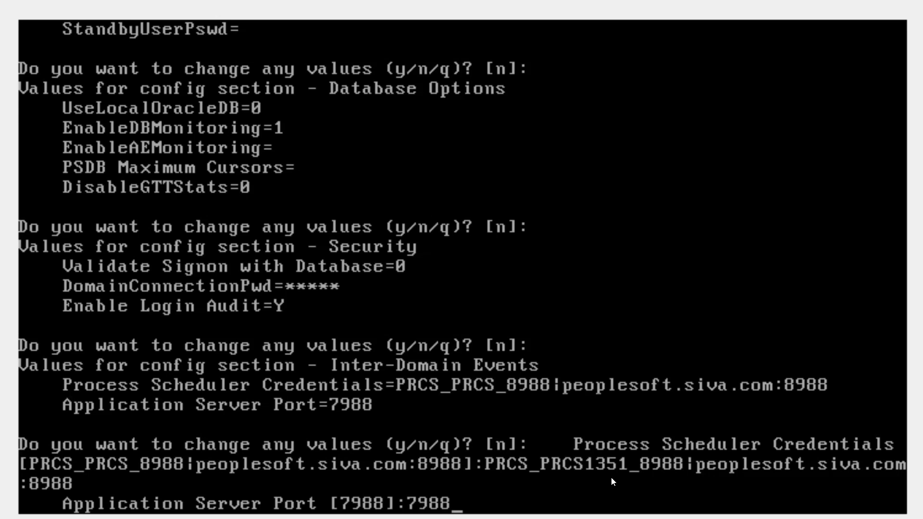
{"action": "key", "text": "Return"}
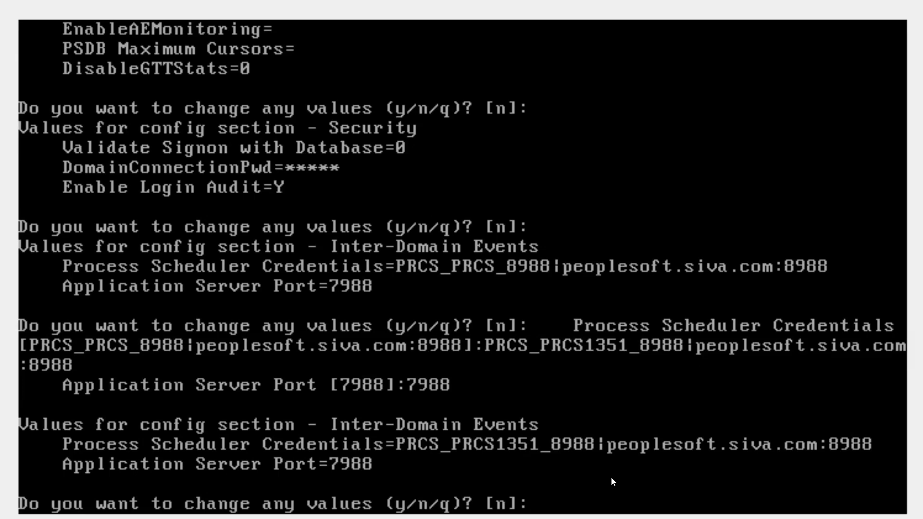
{"action": "key", "text": "Return"}
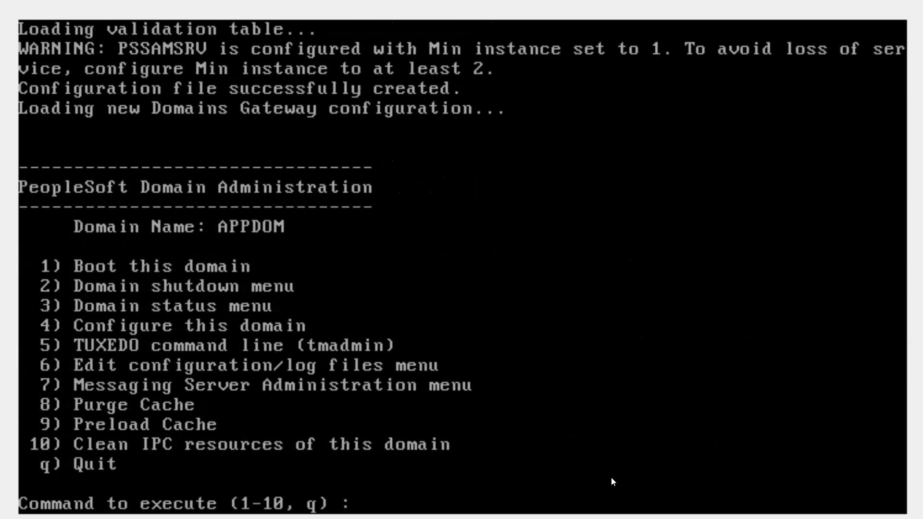
- Boot APPDOM with option 1, continuing past the serial boot notice
{"action": "type", "text": "1"}
{"action": "key", "text": "Return"}
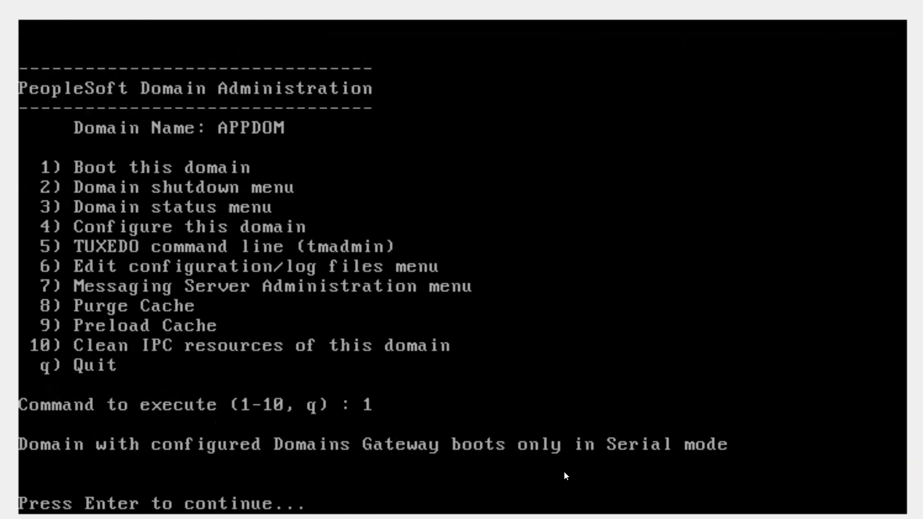
{"action": "left_click", "coordinate": [564, 471]}
{"action": "key", "text": "Return"}
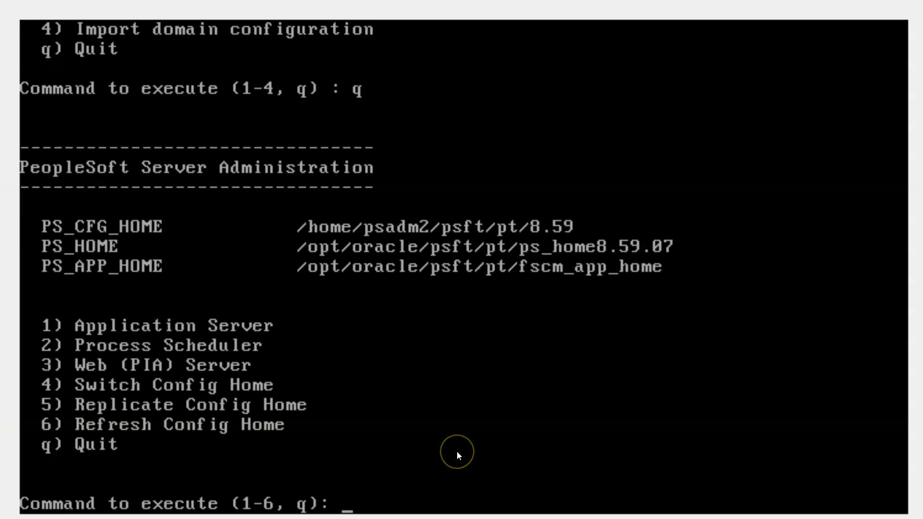
- Select PRCSDOM in Process Scheduler administration and shut it down for configuration
{"action": "type", "text": "2"}
{"action": "key", "text": "Return"}
{"action": "type", "text": "1"}
{"action": "key", "text": "Return"}
{"action": "type", "text": "1"}
{"action": "key", "text": "Return"}
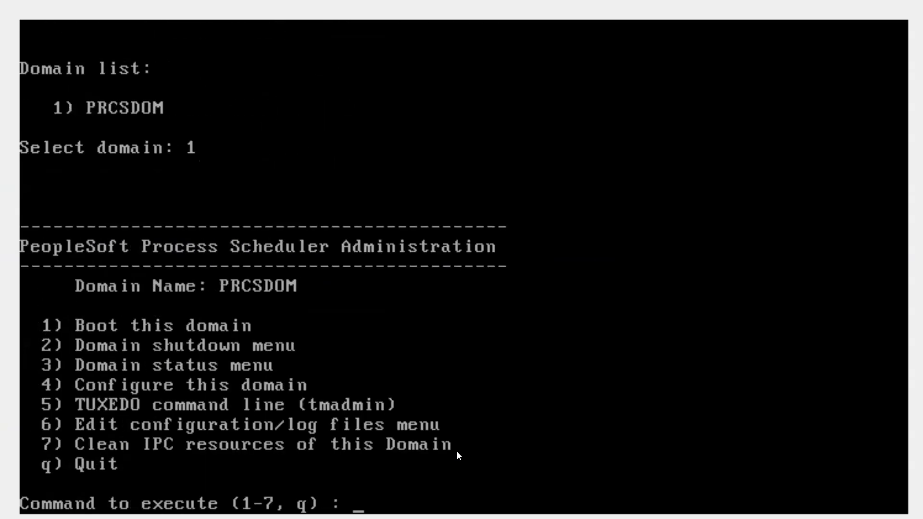
{"action": "type", "text": "4"}
{"action": "key", "text": "Return"}
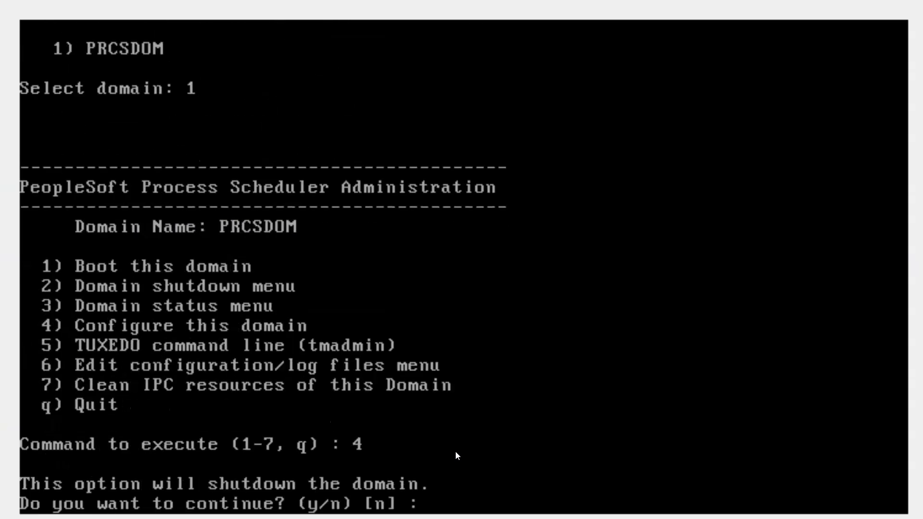
{"action": "type", "text": "y"}
{"action": "key", "text": "Return"}
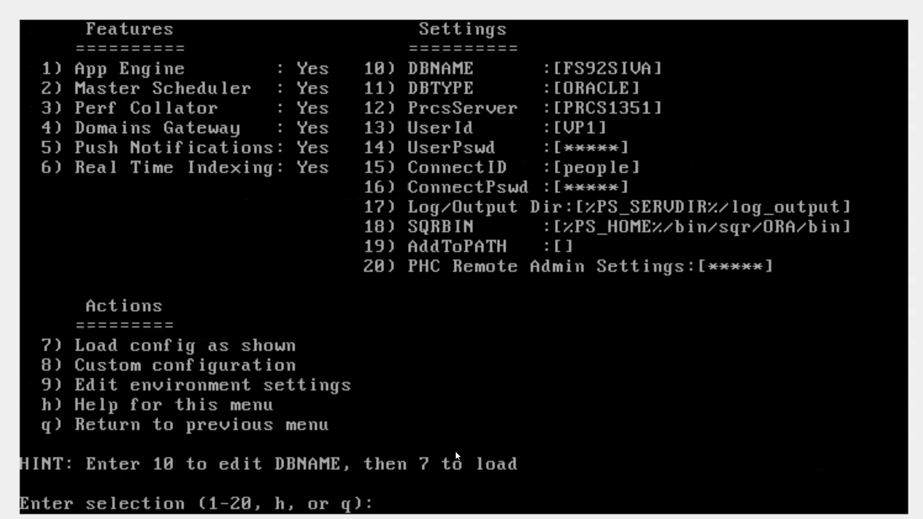
- Choose custom configuration (option 8) and confirm shutting down Process Scheduler
{"action": "type", "text": "8"}
{"action": "key", "text": "Return"}
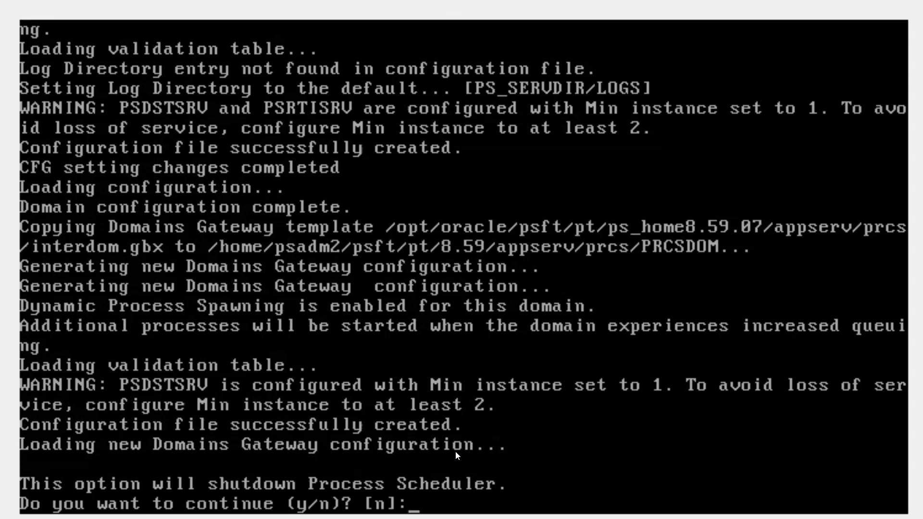
{"action": "type", "text": "y"}
{"action": "key", "text": "Return"}
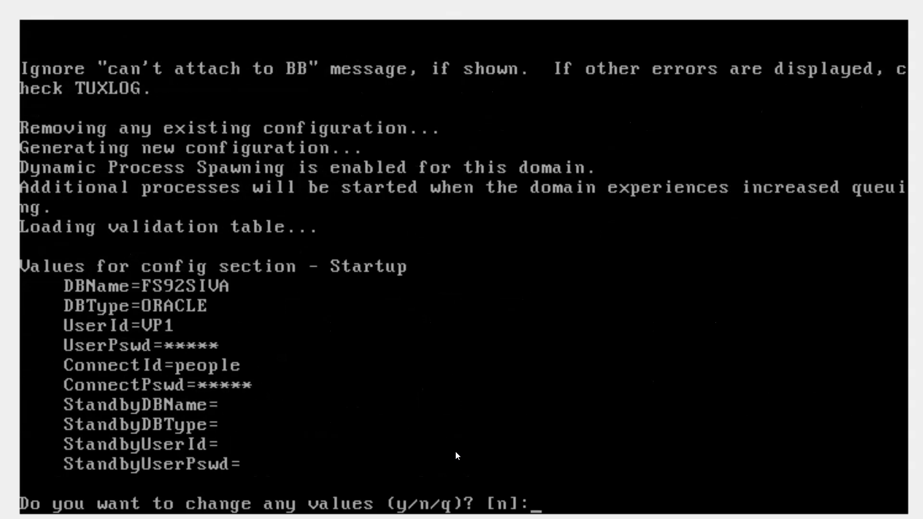
- Keep the Startup and Security values, edit Inter-Domain Events, and keep port 8988
{"action": "key", "text": "Return"}
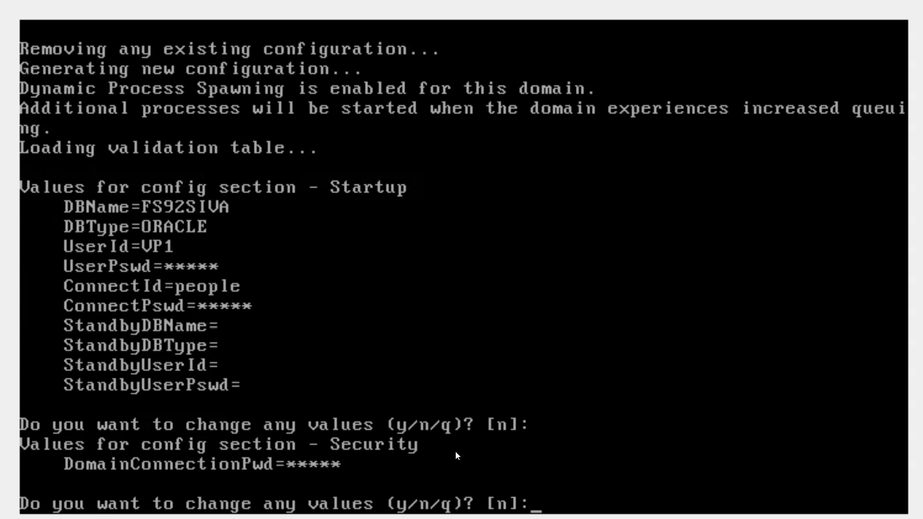
{"action": "key", "text": "Return"}
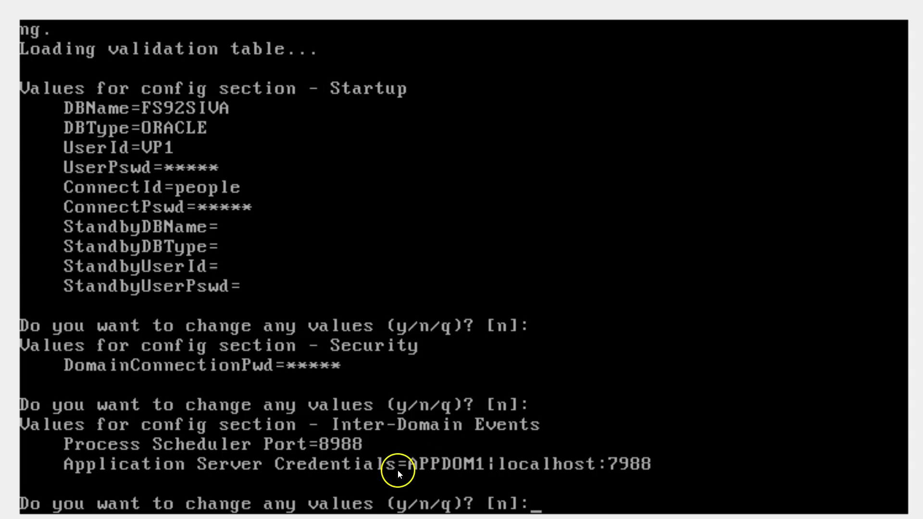
{"action": "type", "text": "y"}
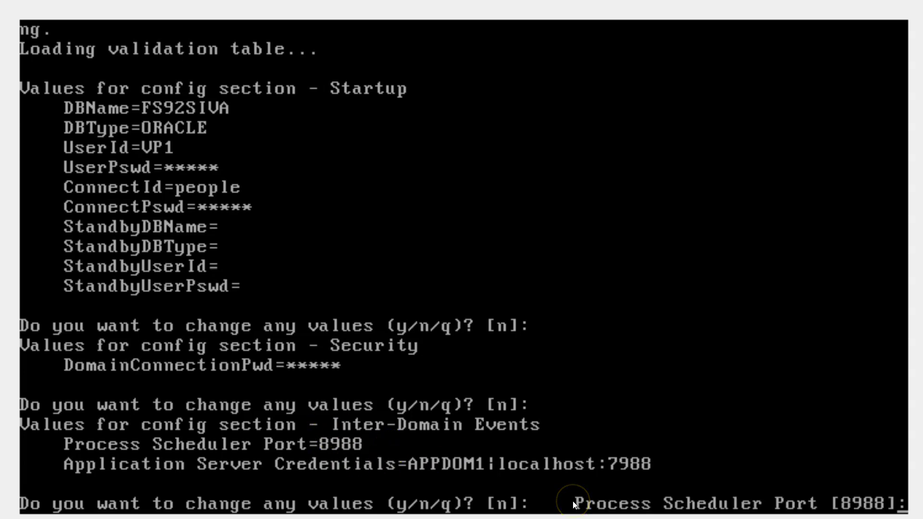
{"action": "type", "text": "898"}
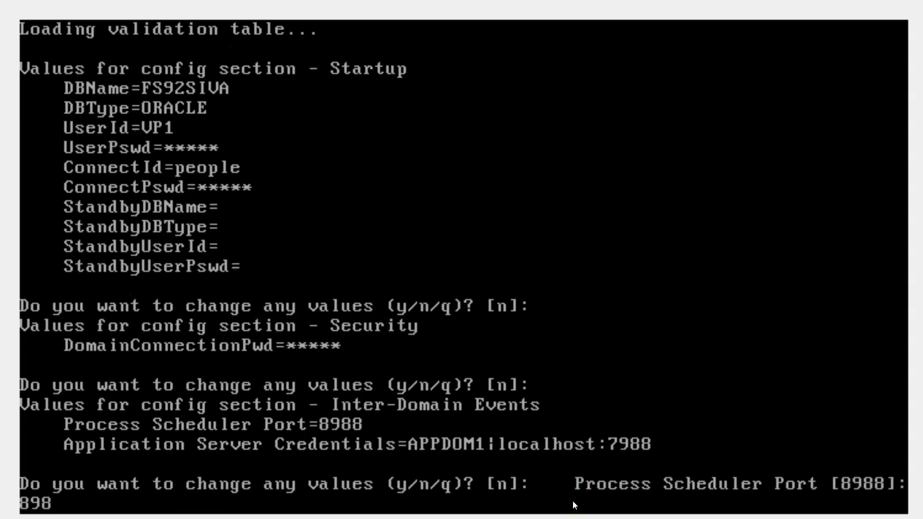
{"action": "type", "text": "8"}
{"action": "key", "text": "Return"}
- Set Application Server Credentials to APPDOM_9033|peoplesoft.siva.com:7988, save, and boot PRCSDOM
{"action": "left_click", "coordinate": [745, 483]}
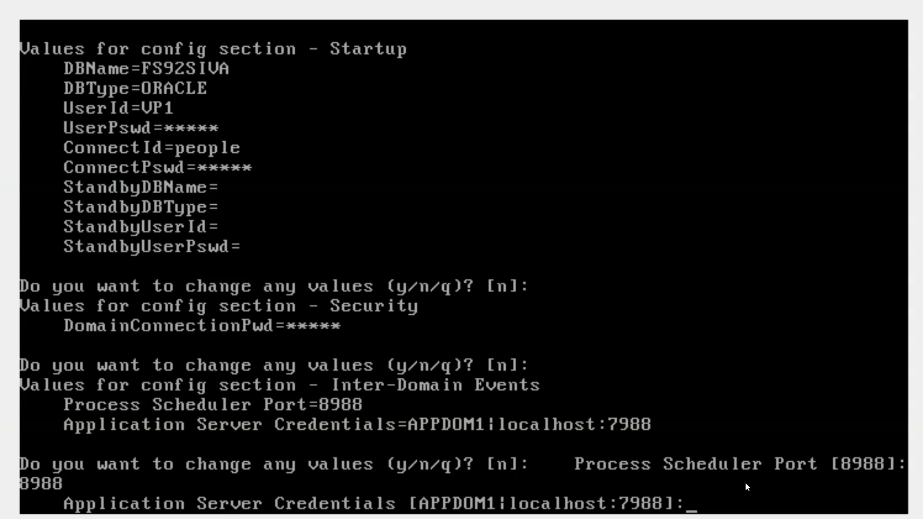
{"action": "left_click", "coordinate": [654, 434]}
{"action": "type", "text": "APPDOM"}
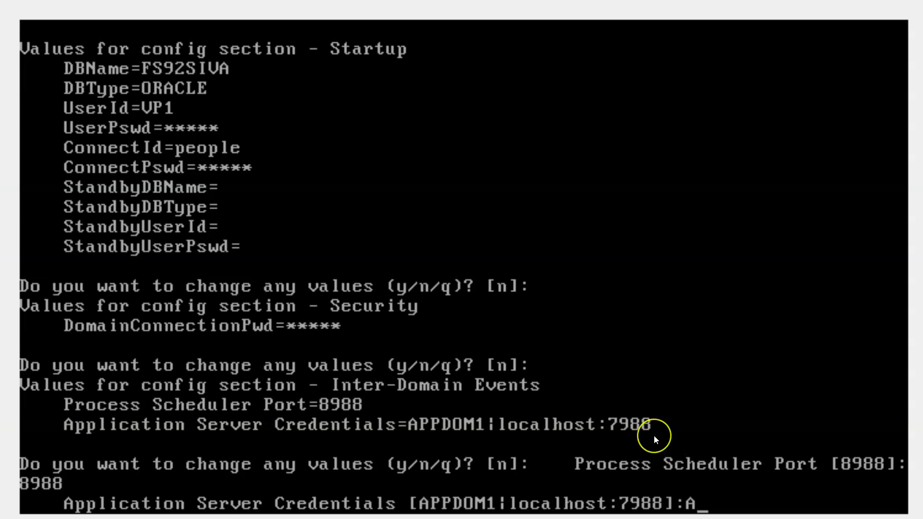
{"action": "type", "text": "_90"}
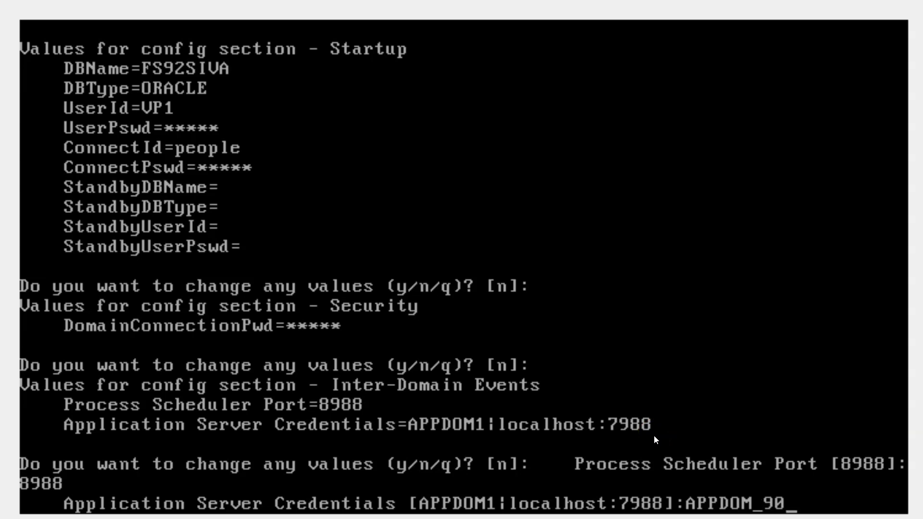
{"action": "type", "text": "33|peoplesoft"}
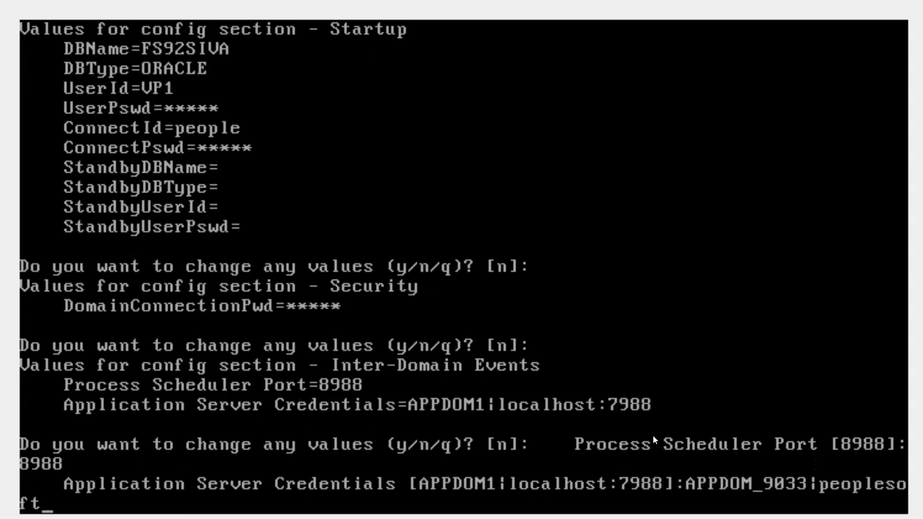
{"action": "type", "text": ".siva.com:7988"}
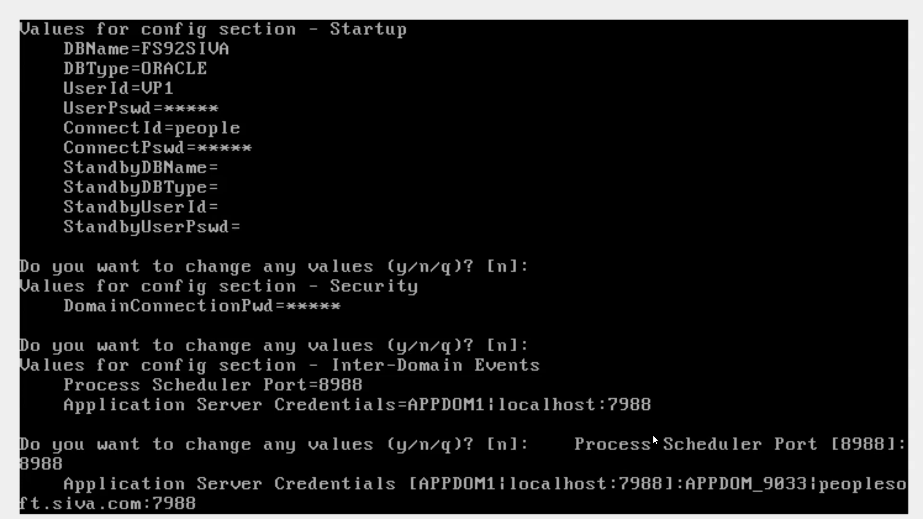
{"action": "key", "text": "Return"}
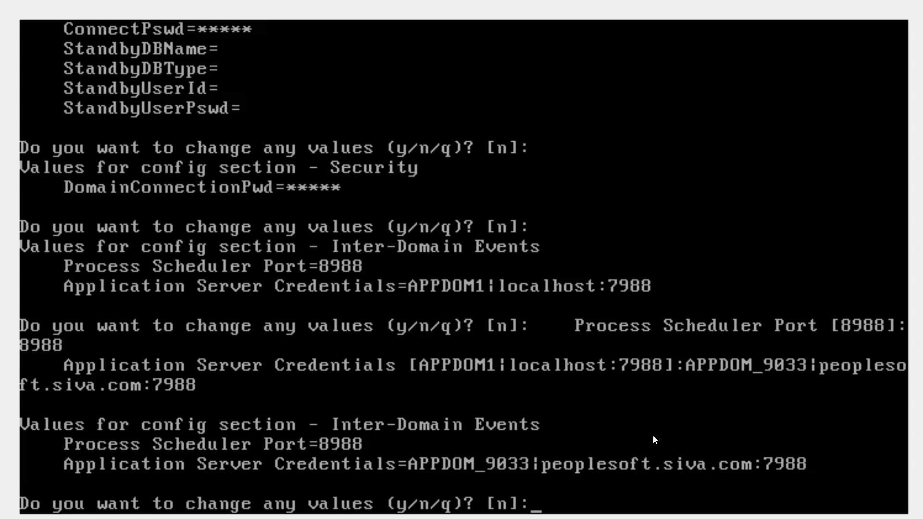
{"action": "key", "text": "Return"}
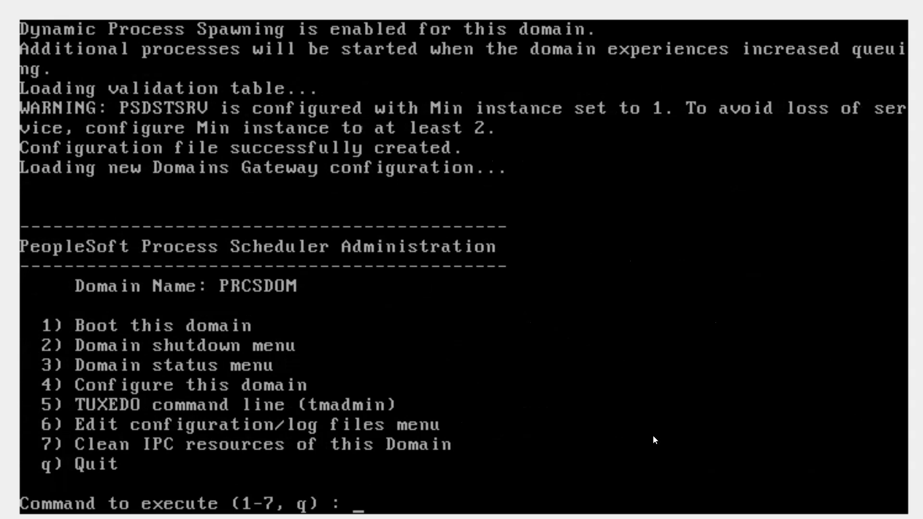
{"action": "type", "text": "1"}
{"action": "key", "text": "Return"}
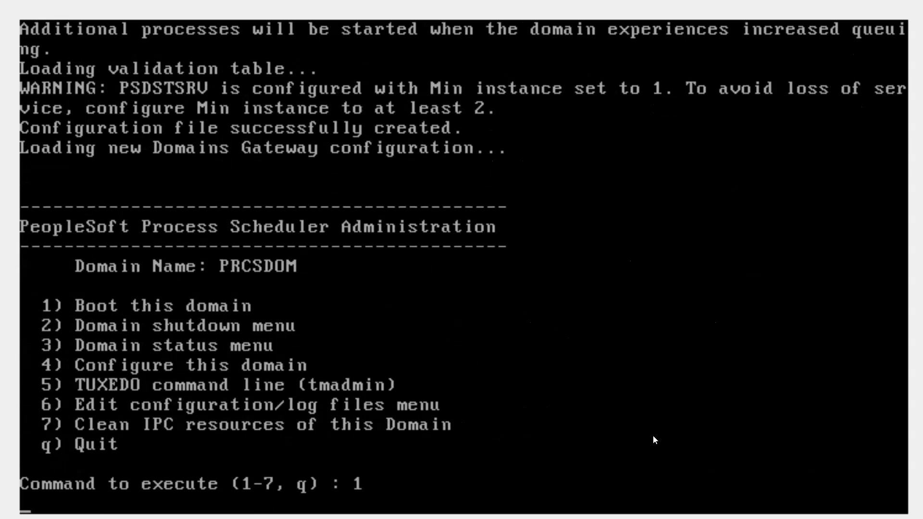
{"action": "left_click", "coordinate": [650, 433]}
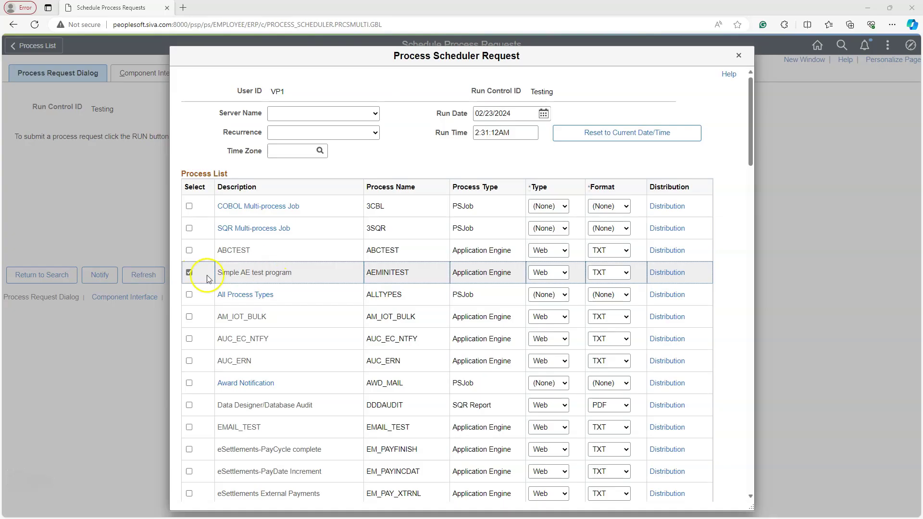
- Submit the ticked AEMINITEST request and go to the Process Monitor
{"action": "scroll", "coordinate": [221, 283], "scroll_direction": "down", "scroll_amount": 10}
{"action": "scroll", "coordinate": [218, 289], "scroll_direction": "down", "scroll_amount": 10}
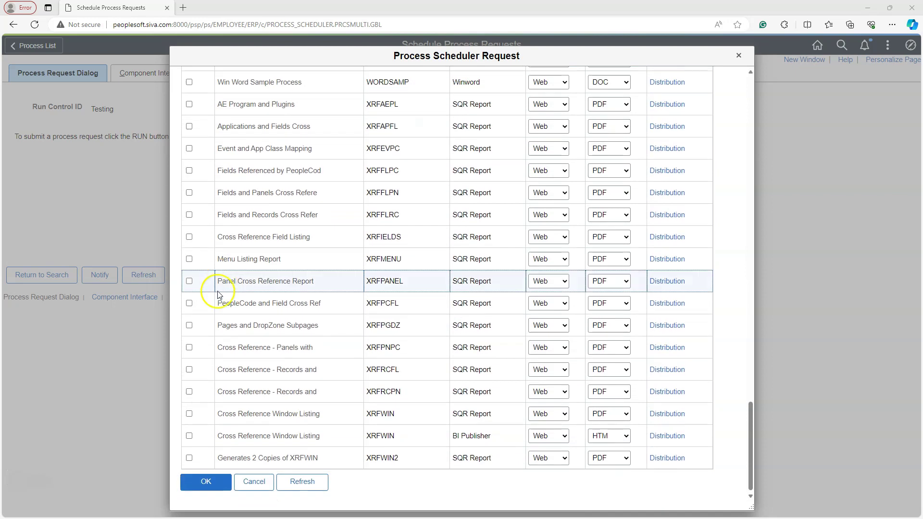
{"action": "left_click", "coordinate": [207, 482]}
{"action": "left_click", "coordinate": [331, 105]}
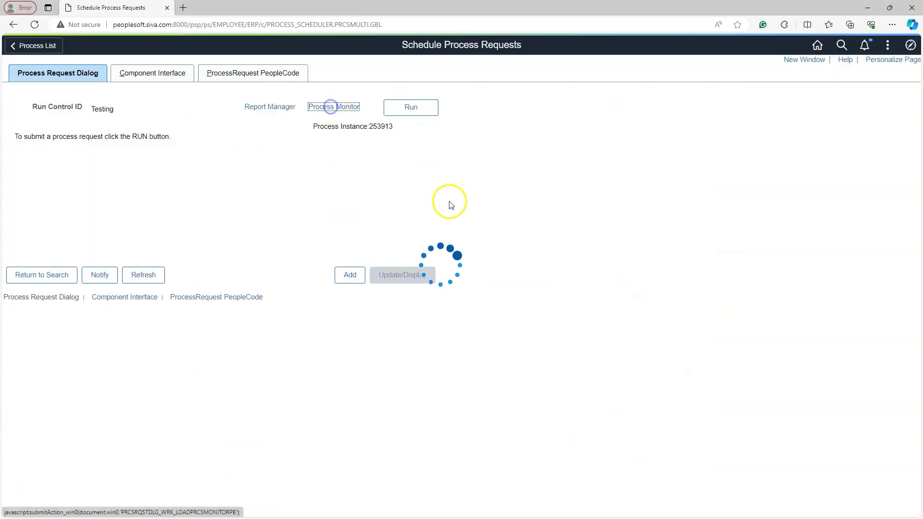